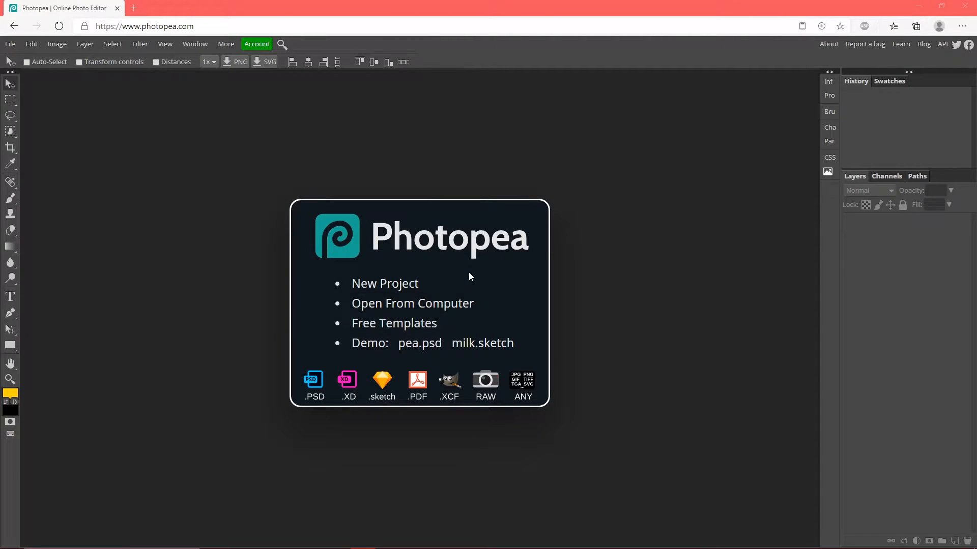
Start a new project 2560 px wide and 423 px tall named banner and create it
left_click(397, 284)
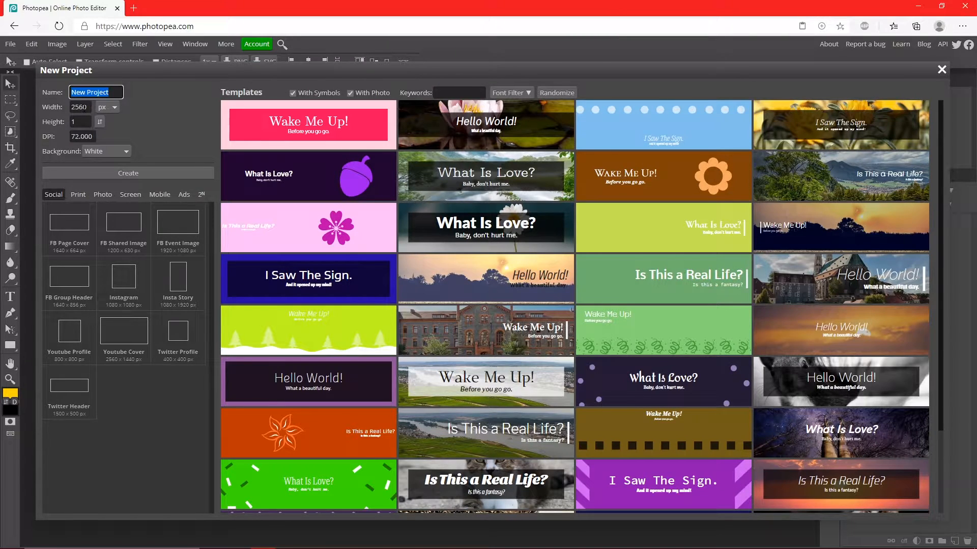
key("Tab")
type("256")
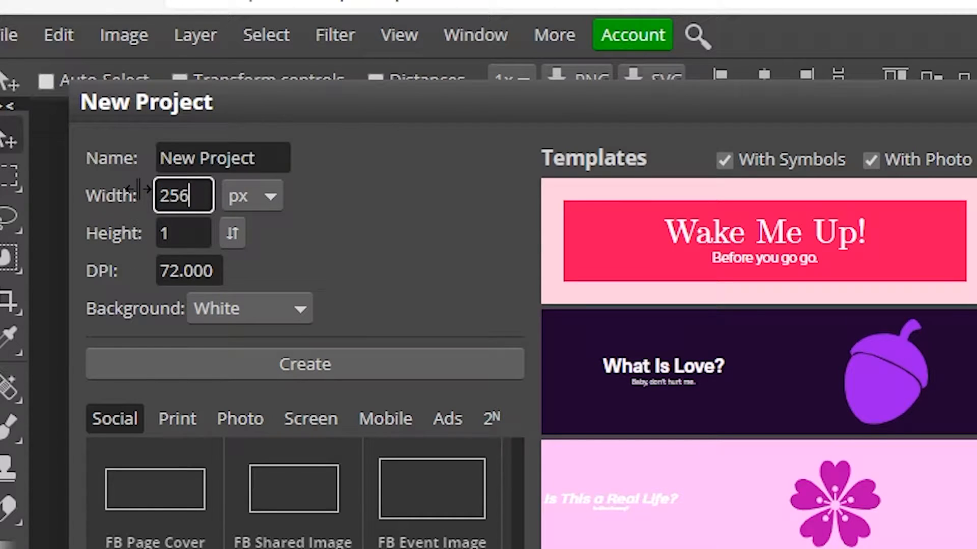
type("0")
key("Tab")
type("4")
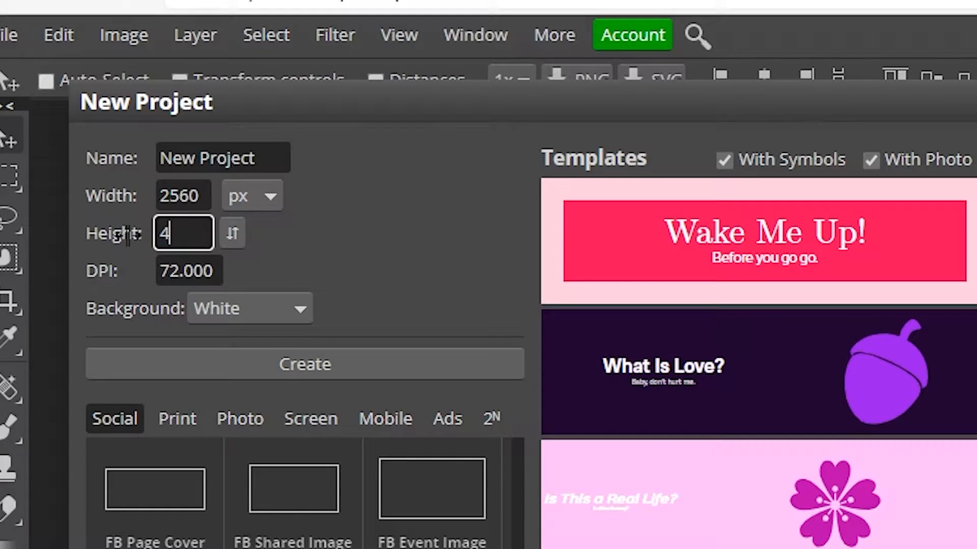
type("23")
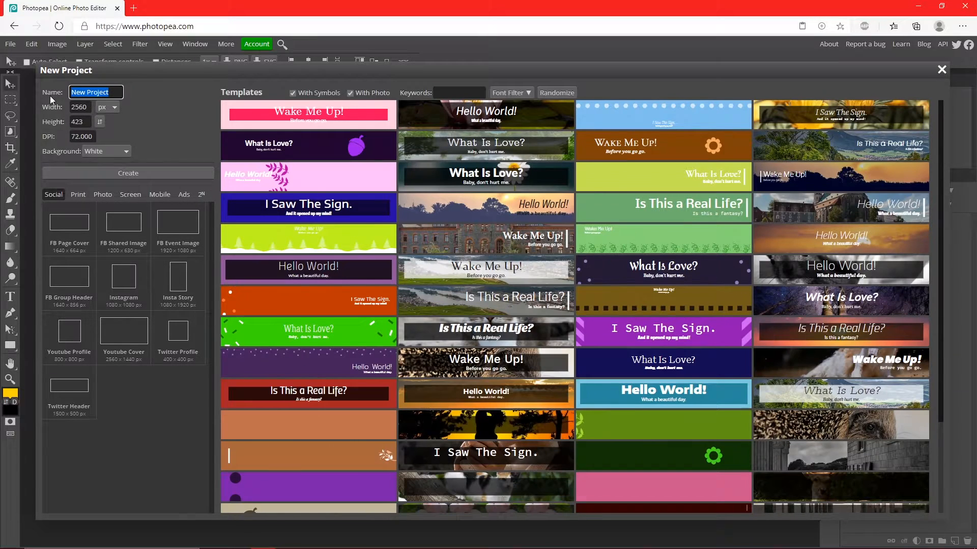
type("banner")
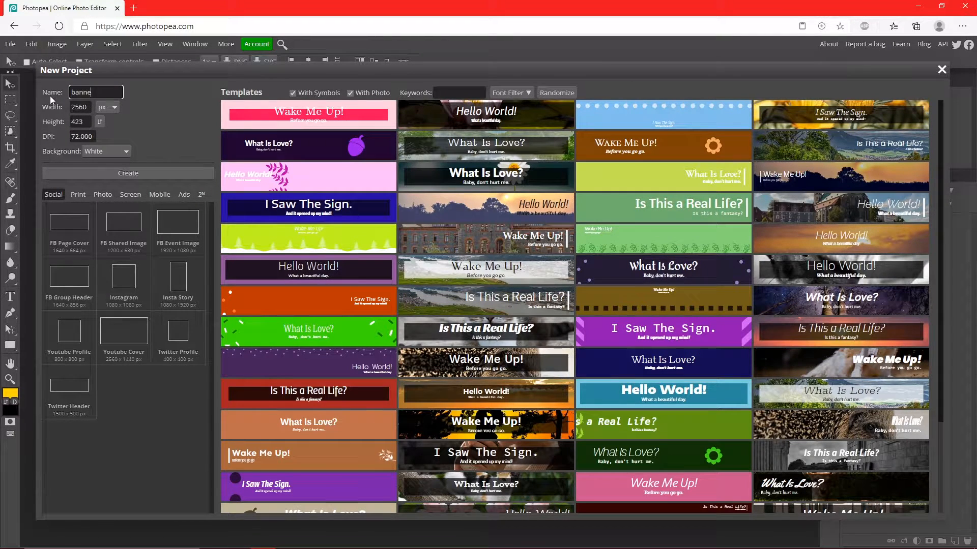
left_click(132, 173)
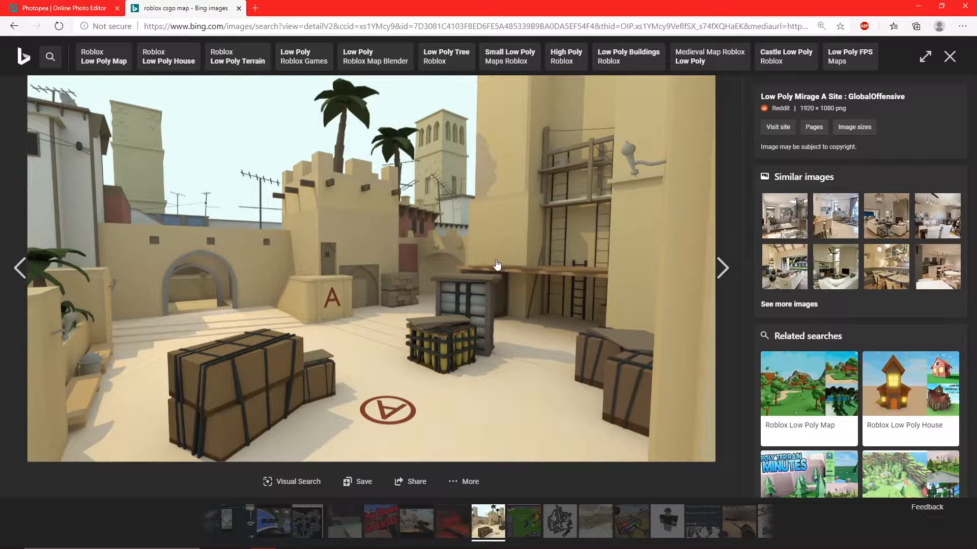
Return to the Bing results and adjust the image search query
left_click(949, 56)
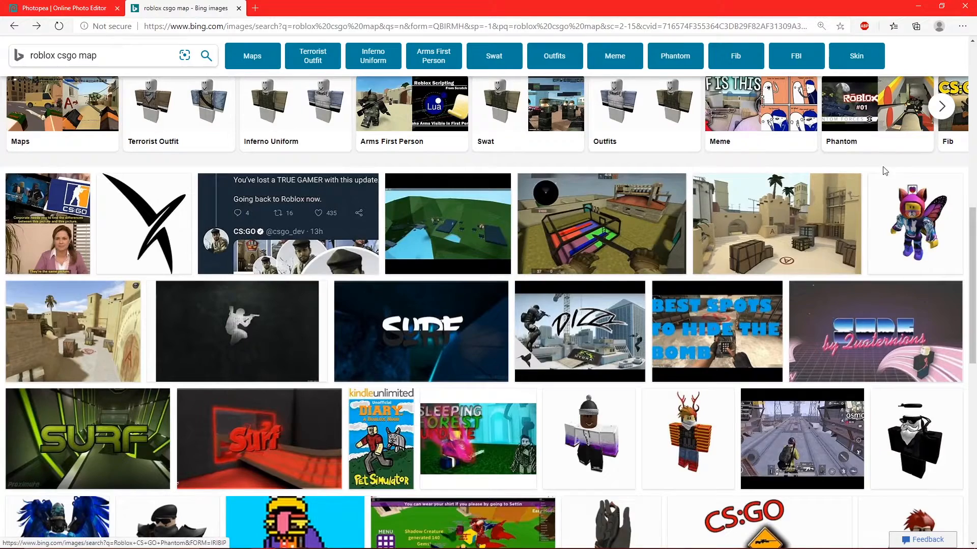
scroll(488, 305, "up", 3)
left_click(61, 55)
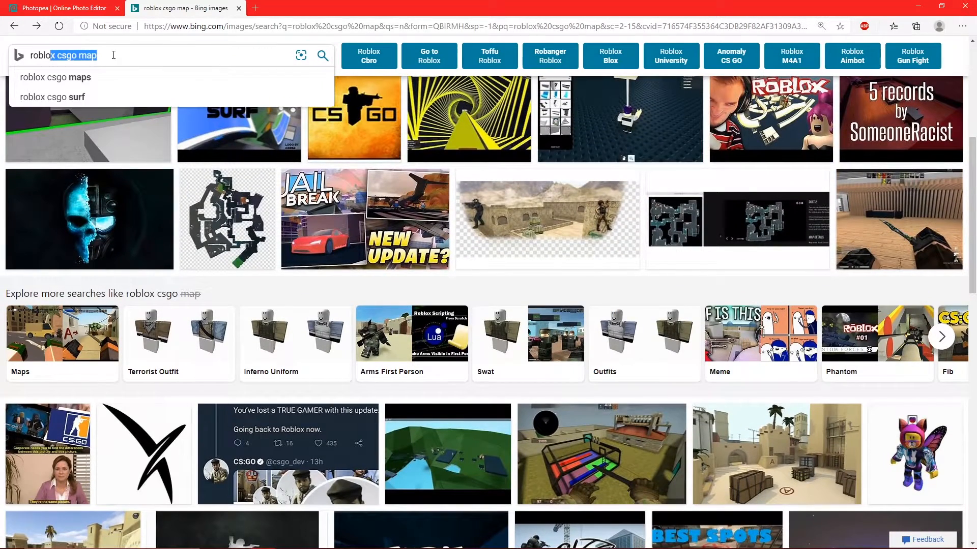
left_click(130, 56)
scroll(488, 273, "down", 2)
Copy the Low Poly Mirage A Site map picture to the clipboard
left_click(751, 285)
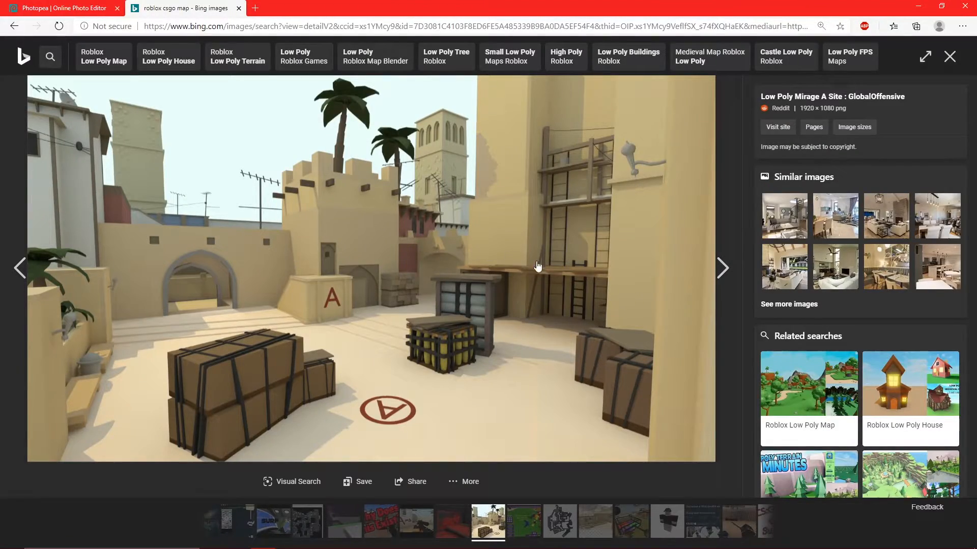
right_click(416, 244)
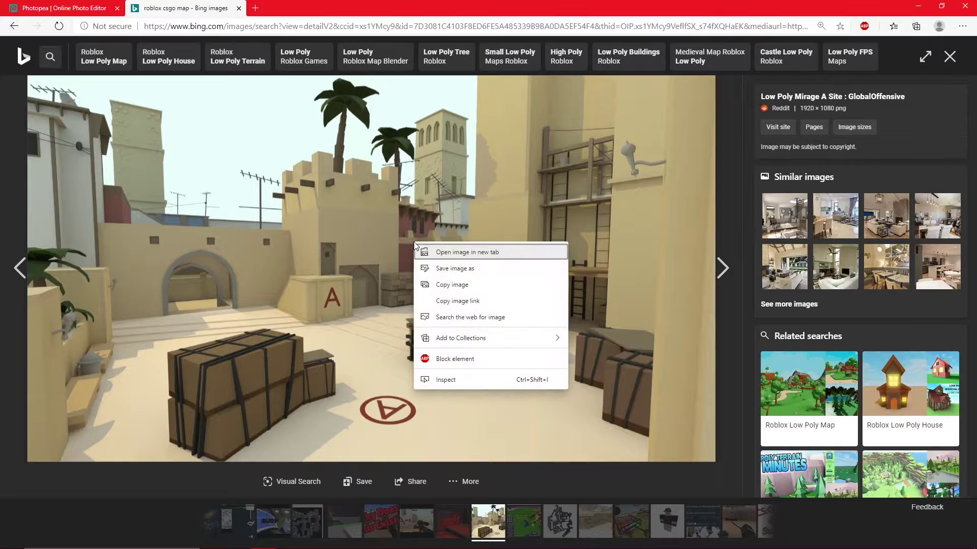
left_click(458, 284)
Paste the copied map picture into the banner as a new layer
left_click(64, 8)
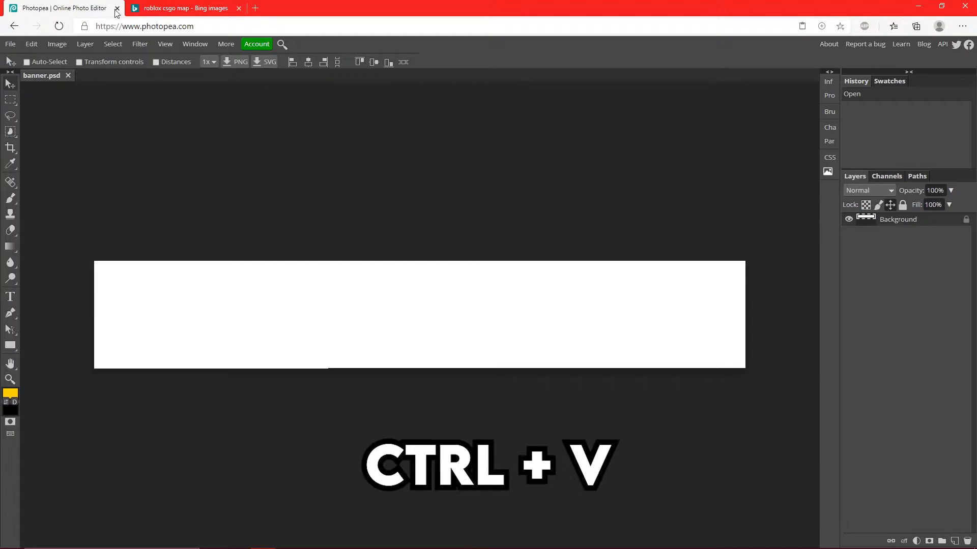
key("ctrl+v")
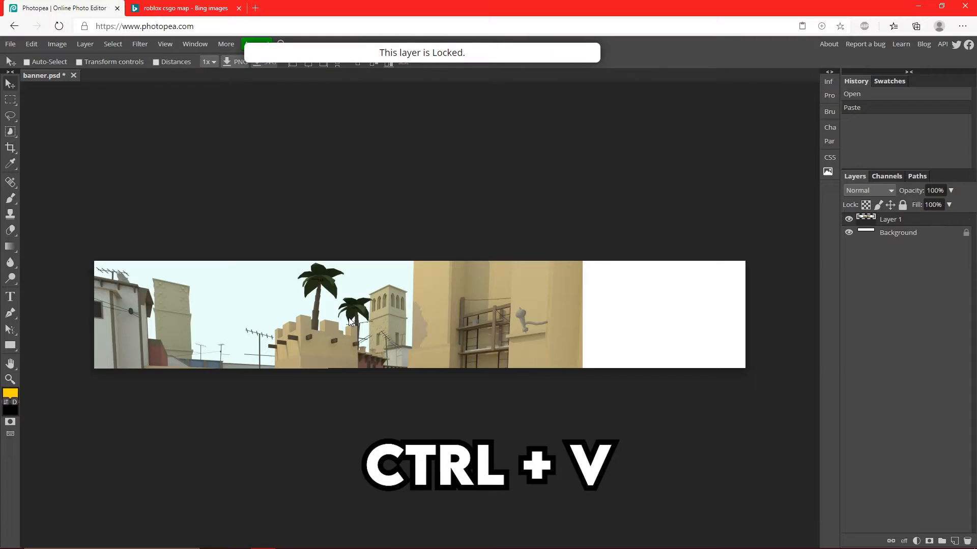
mouse_move(458, 300)
left_mouse_down()
mouse_move(341, 323)
mouse_move(365, 309)
left_mouse_up()
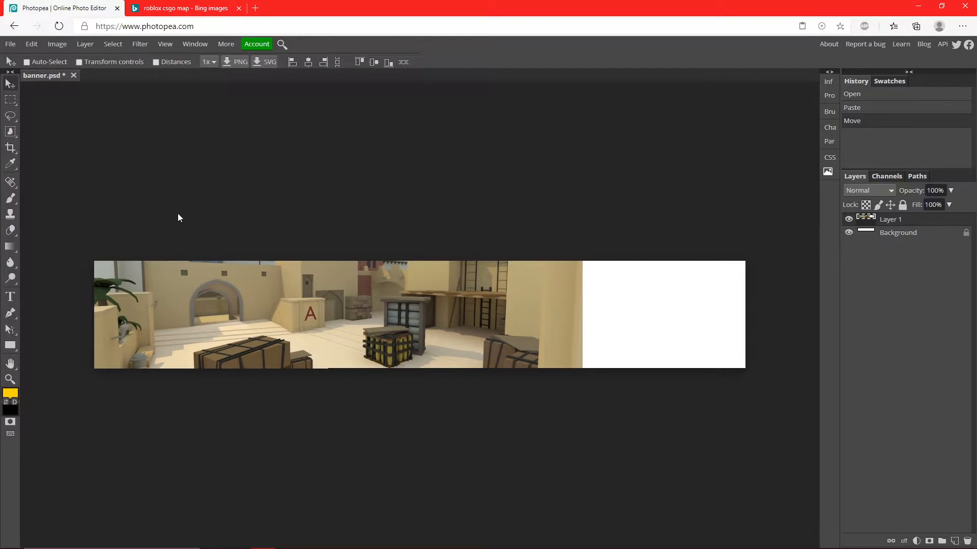
Free-transform the map layer larger and lower so it fills the banner width
left_click(32, 44)
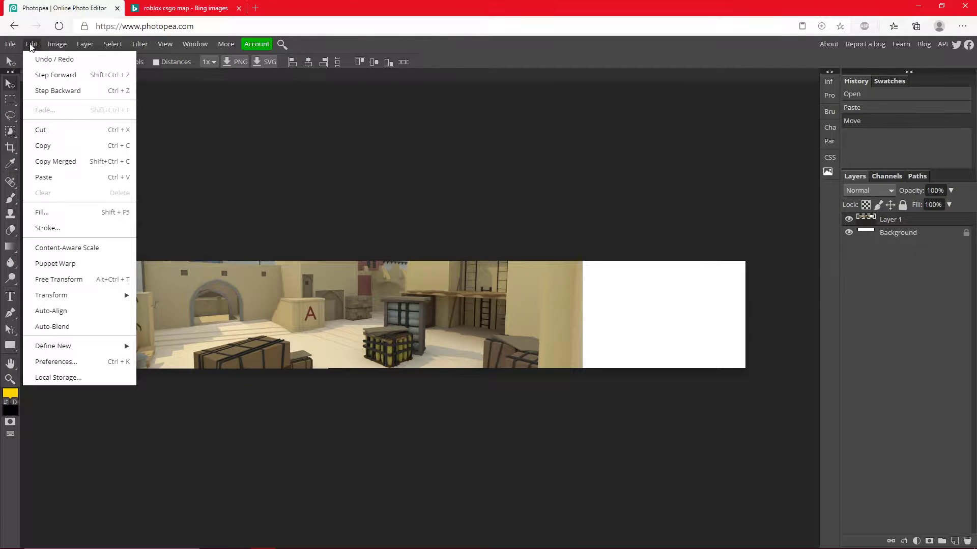
left_click(78, 274)
mouse_move(582, 157)
left_mouse_down()
mouse_move(647, 134)
mouse_move(695, 92)
mouse_move(763, 82)
left_mouse_up()
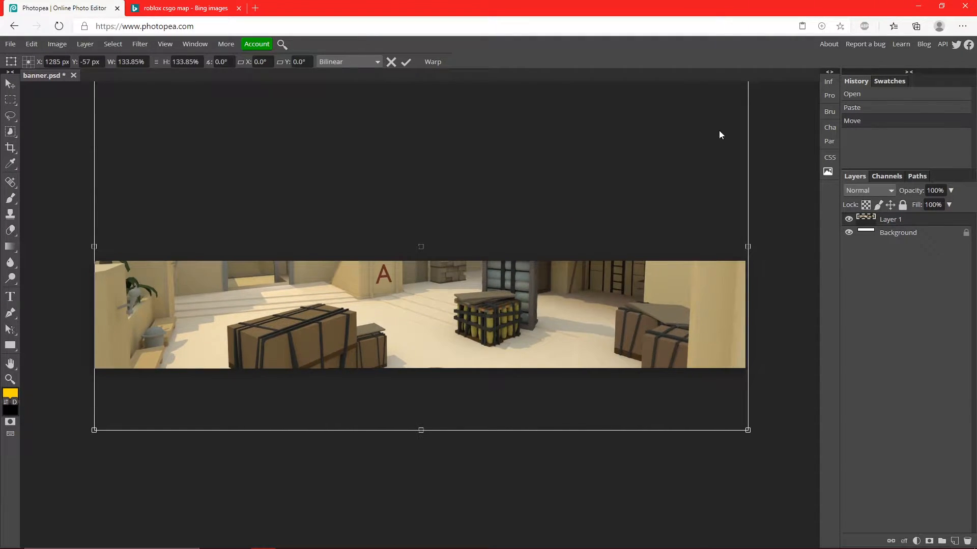
left_click_drag(709, 200, 709, 225)
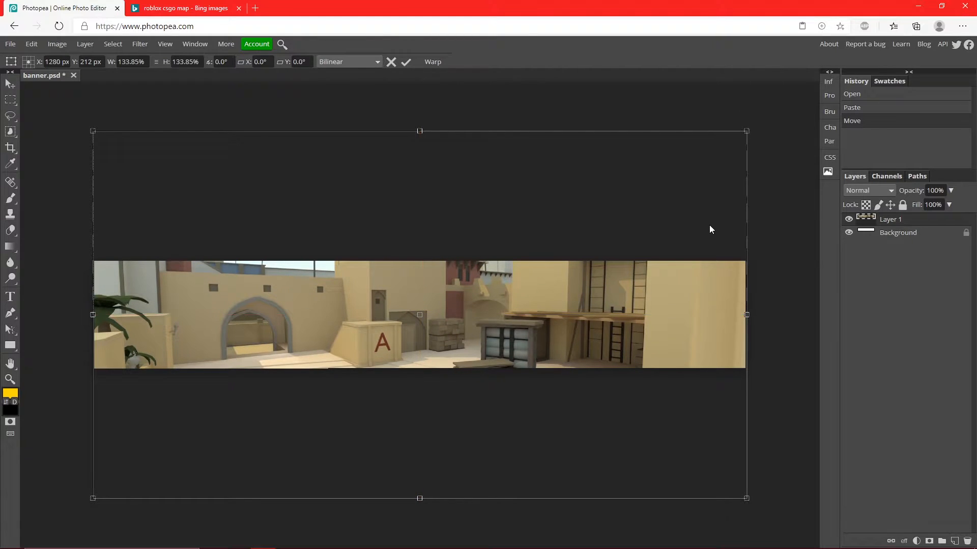
left_click(406, 61)
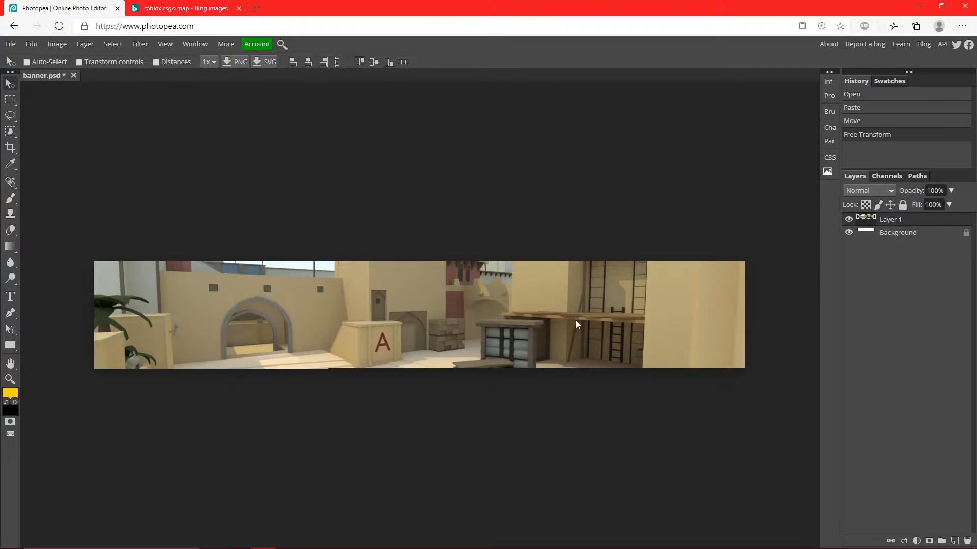
Raise the map layer's brightness and contrast with a Brightness/Contrast adjustment
left_click(58, 44)
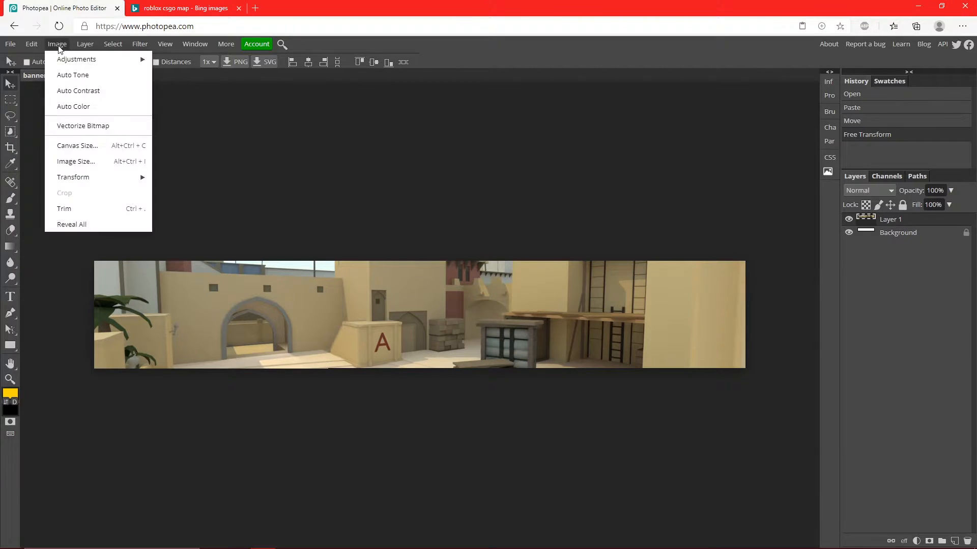
mouse_move(76, 58)
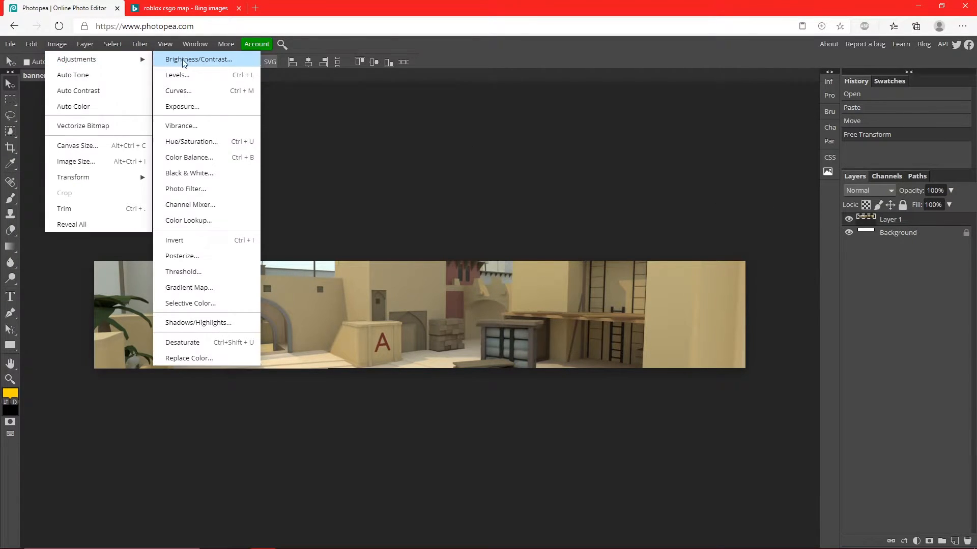
left_click(197, 59)
mouse_move(169, 156)
left_mouse_down()
mouse_move(181, 187)
mouse_move(170, 157)
left_mouse_up()
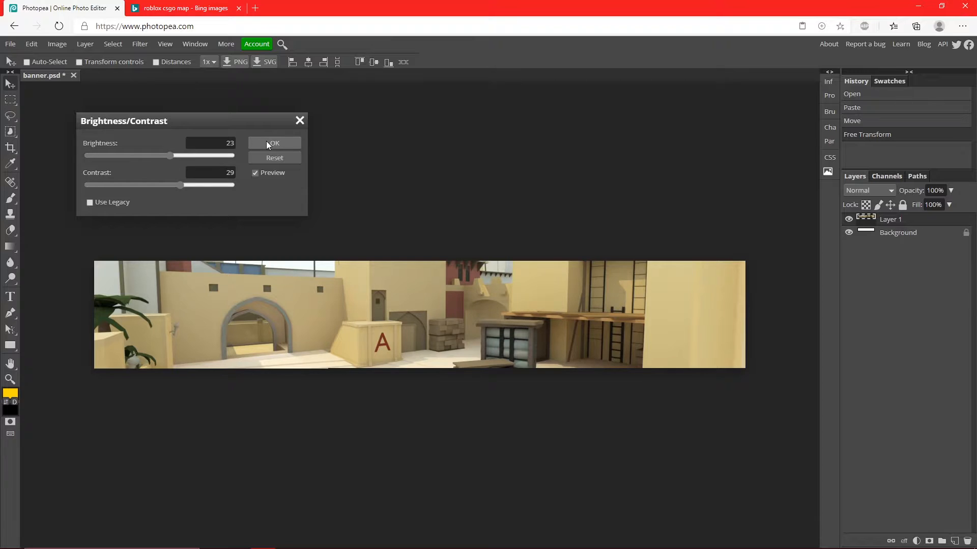
left_click(220, 142)
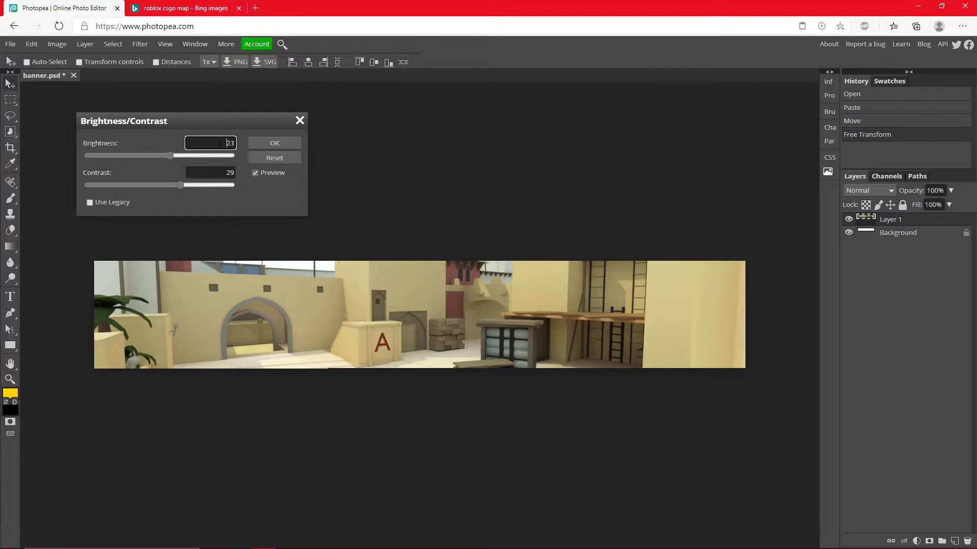
left_click(275, 143)
Boost the map layer's vibrance and saturation with a Vibrance adjustment
left_click(57, 44)
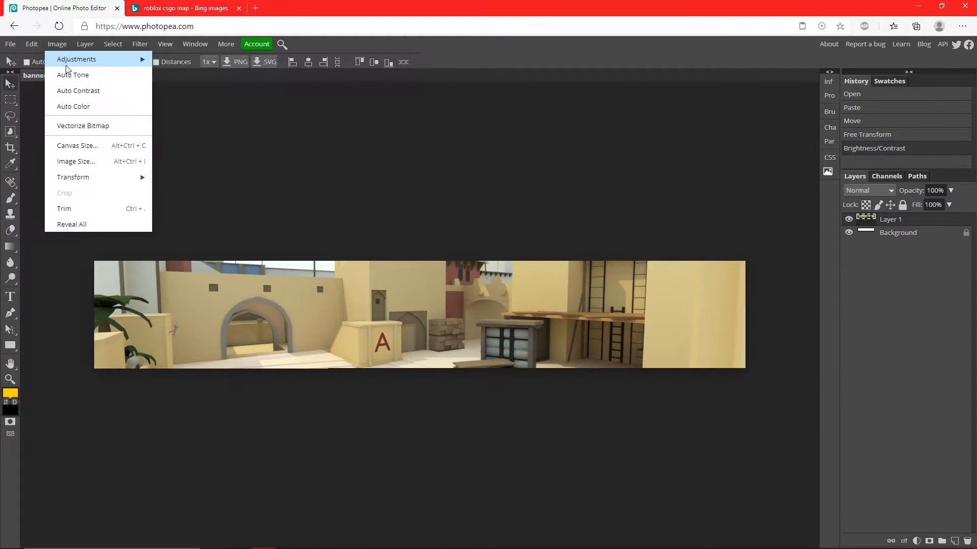
left_click(200, 125)
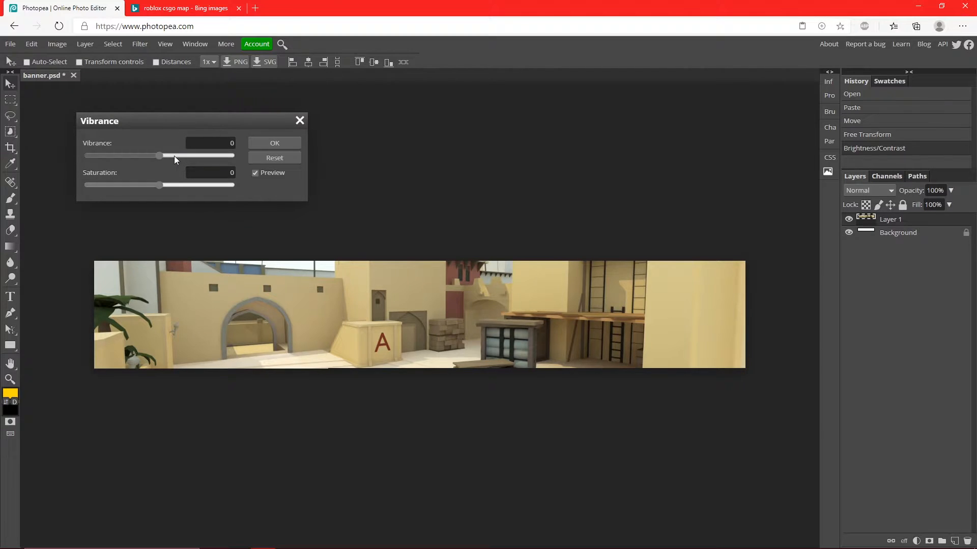
mouse_move(160, 156)
left_mouse_down()
mouse_move(174, 156)
mouse_move(170, 186)
left_mouse_up()
left_click(260, 143)
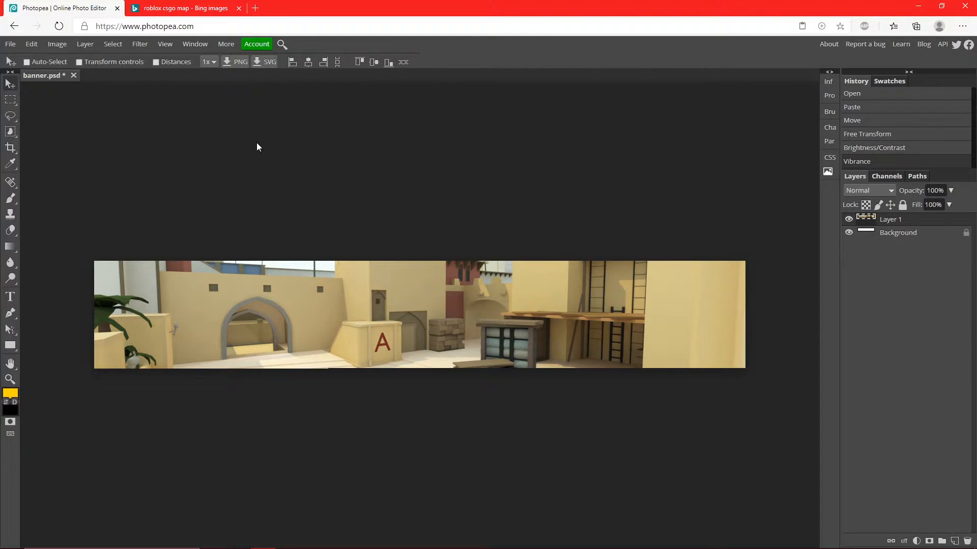
Apply a Gaussian Blur of about 2.3 px radius to the map layer
left_click(143, 47)
mouse_move(168, 146)
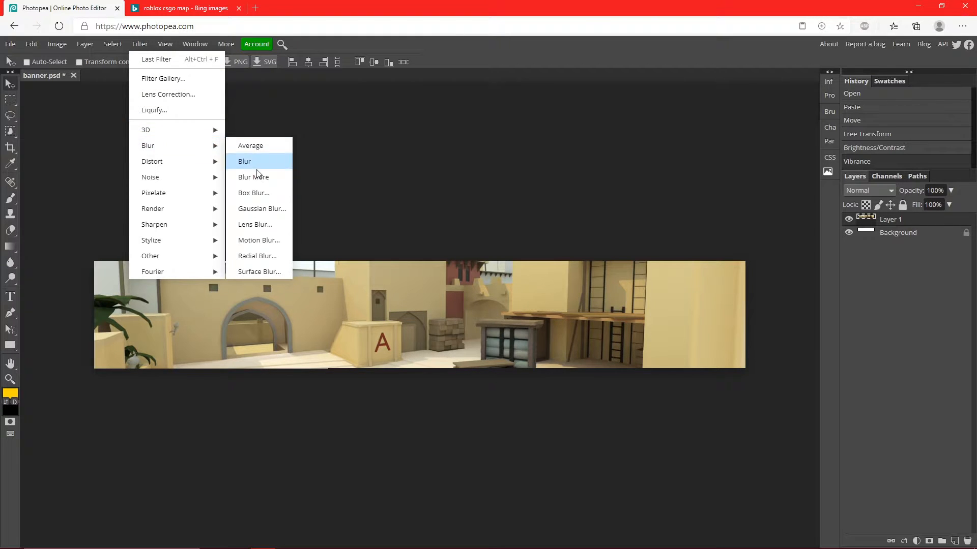
left_click(264, 212)
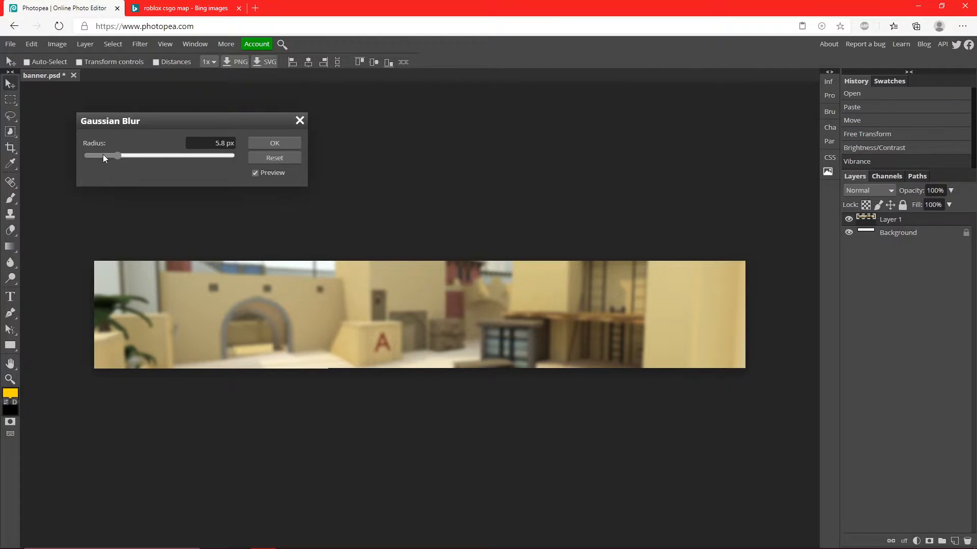
scroll(98, 155, "up", 5)
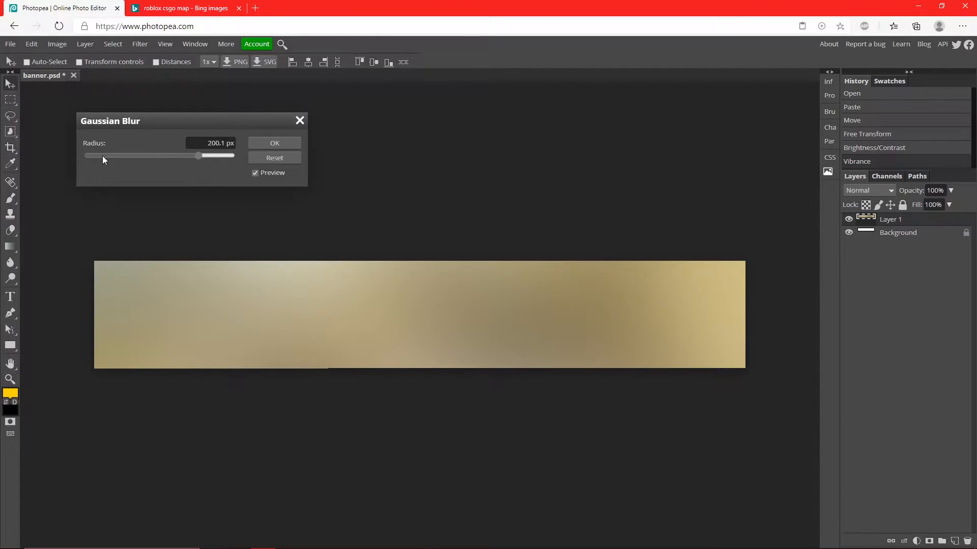
left_click_drag(103, 156, 111, 158)
scroll(112, 158, "up", 5)
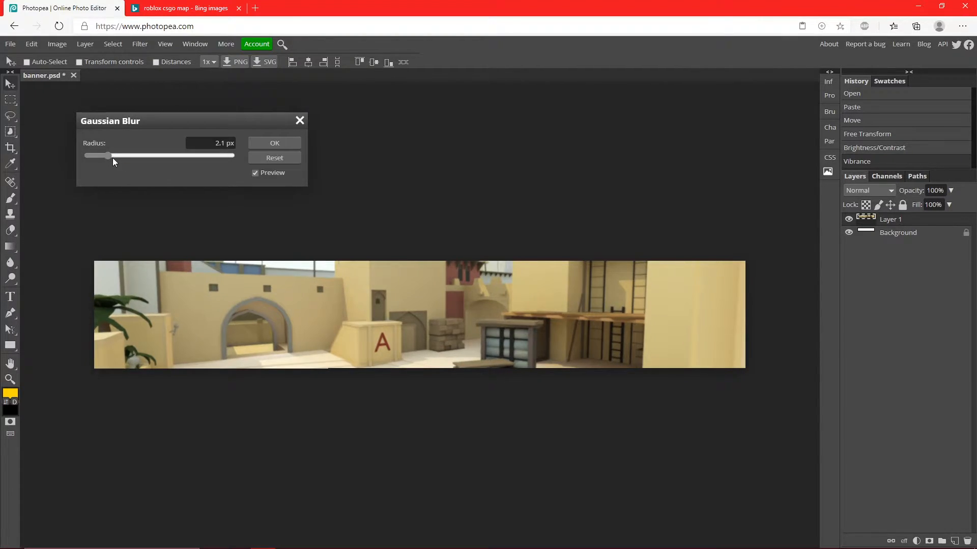
left_click(109, 157)
left_click(275, 144)
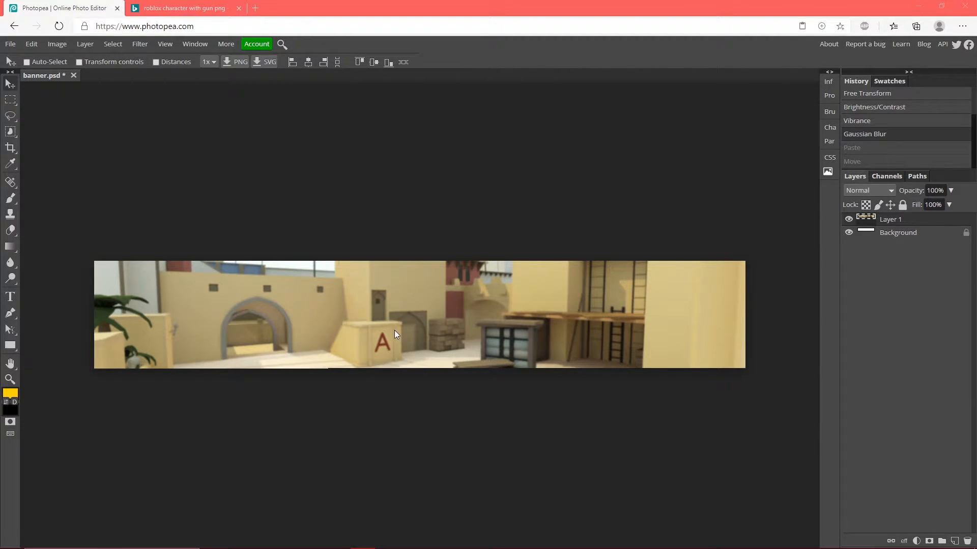
Copy the camouflaged gun-holding Roblox character image from Bing Images
left_click(183, 8)
right_click(263, 234)
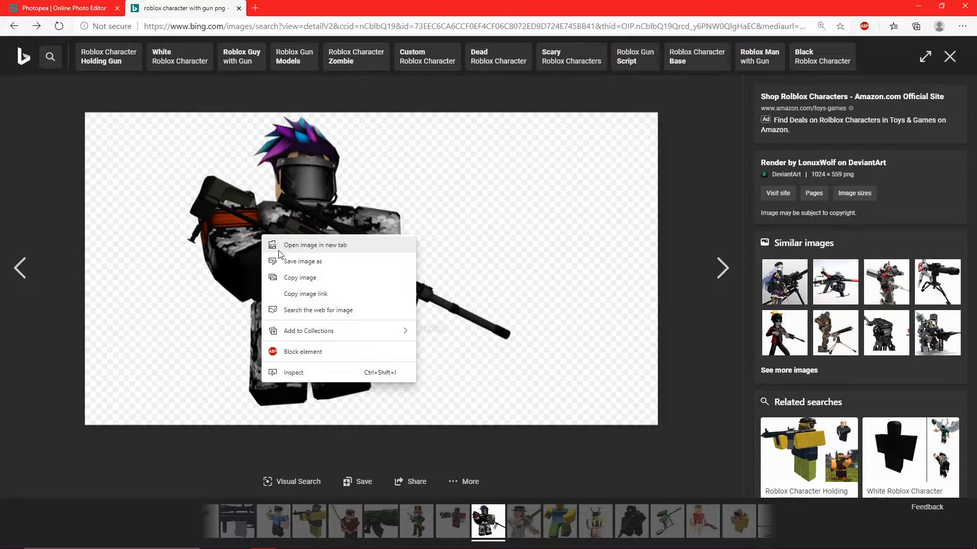
left_click(328, 284)
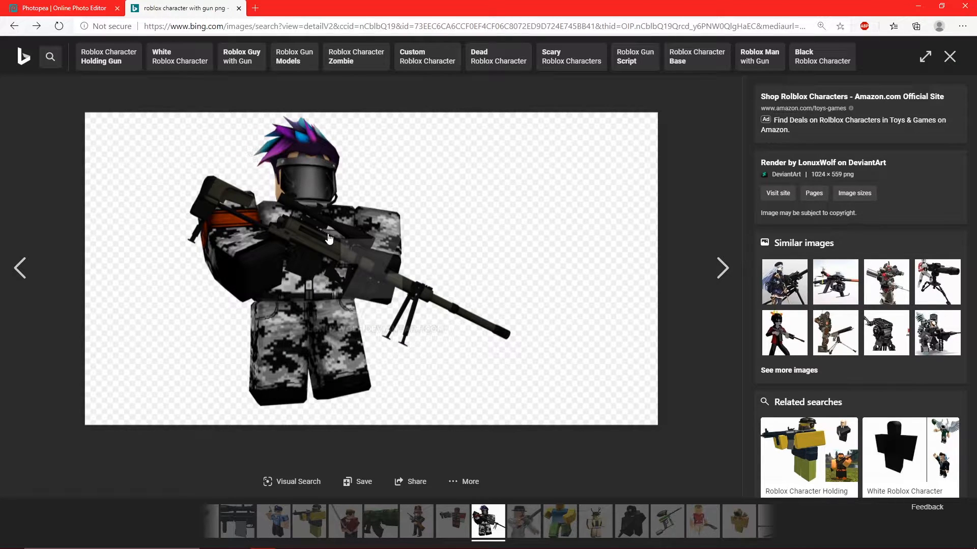
right_click(305, 221)
left_click(343, 265)
Paste the rifleman into the banner and move him onto the map's left side
left_click(65, 8)
key("ctrl+v")
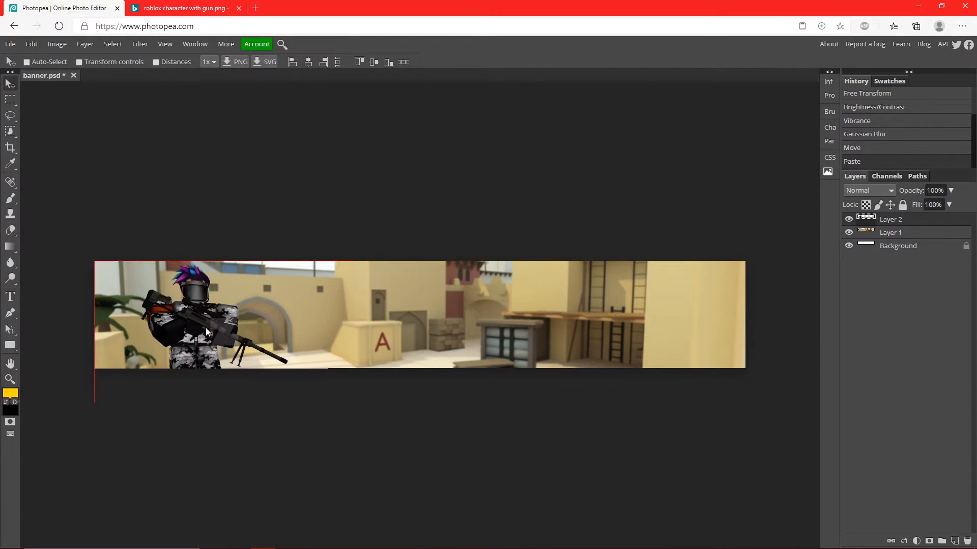
left_click_drag(205, 327, 262, 324)
left_click(184, 8)
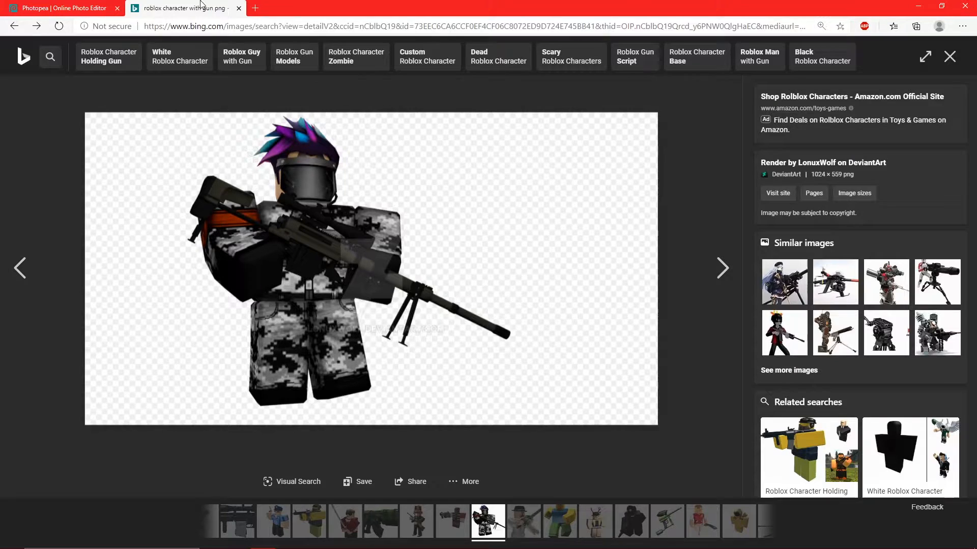
Broaden the Bing search to Roblox characters and browse the new results
left_click(956, 55)
scroll(540, 266, "down", 5)
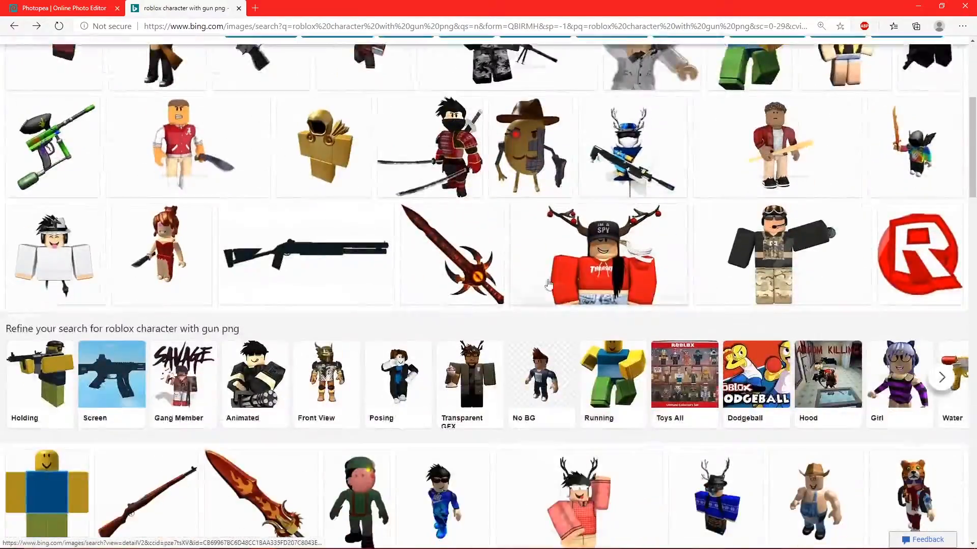
scroll(540, 266, "down", 5)
scroll(527, 290, "down", 5)
scroll(514, 303, "down", 3)
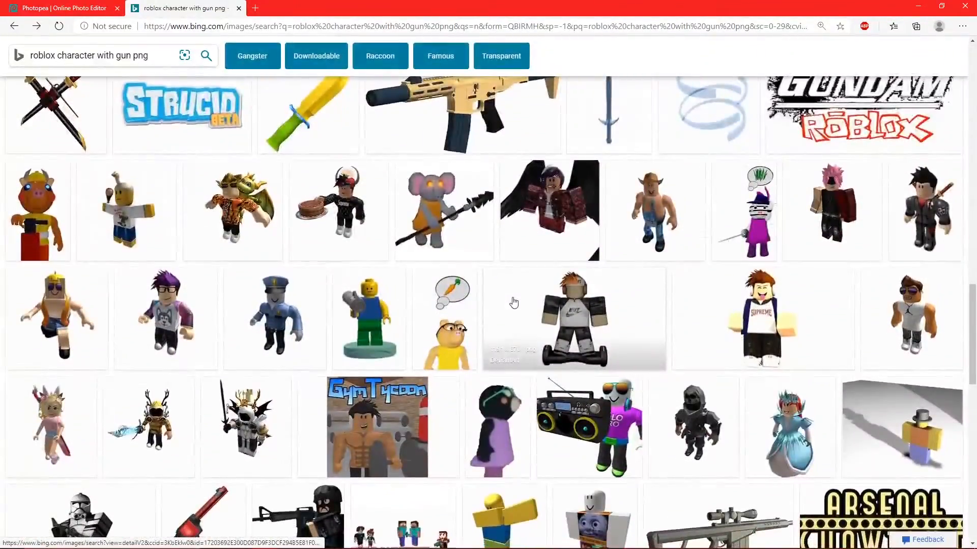
scroll(513, 303, "down", 5)
scroll(513, 302, "down", 5)
scroll(504, 298, "down", 5)
scroll(498, 296, "down", 4)
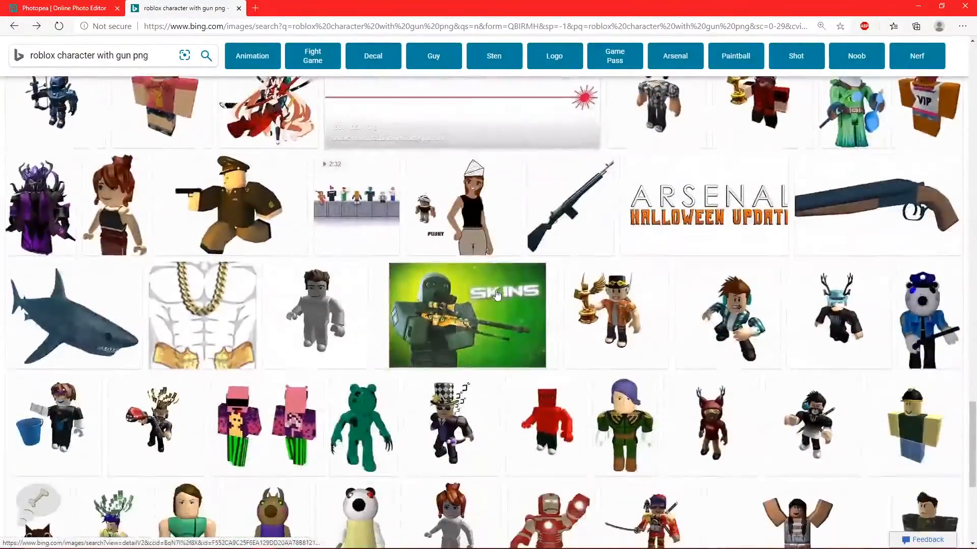
scroll(498, 296, "down", 5)
scroll(497, 297, "down", 5)
scroll(504, 275, "down", 4)
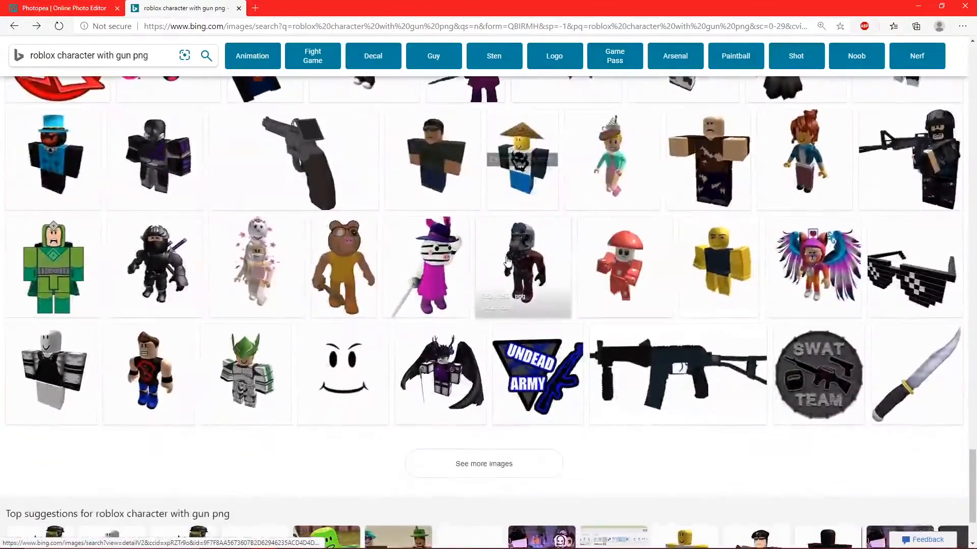
scroll(504, 263, "down", 3)
scroll(496, 267, "down", 5)
scroll(321, 237, "down", 5)
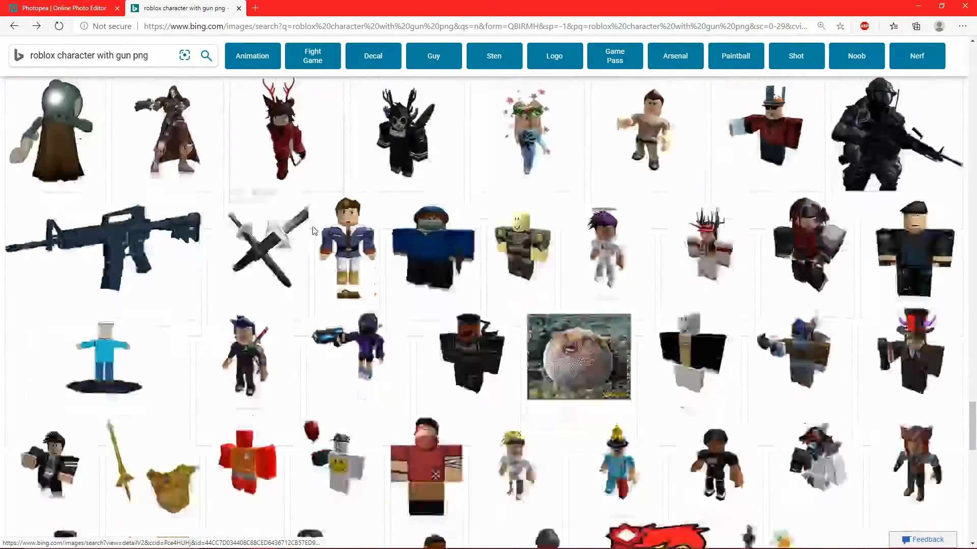
scroll(313, 231, "down", 5)
scroll(313, 231, "down", 5)
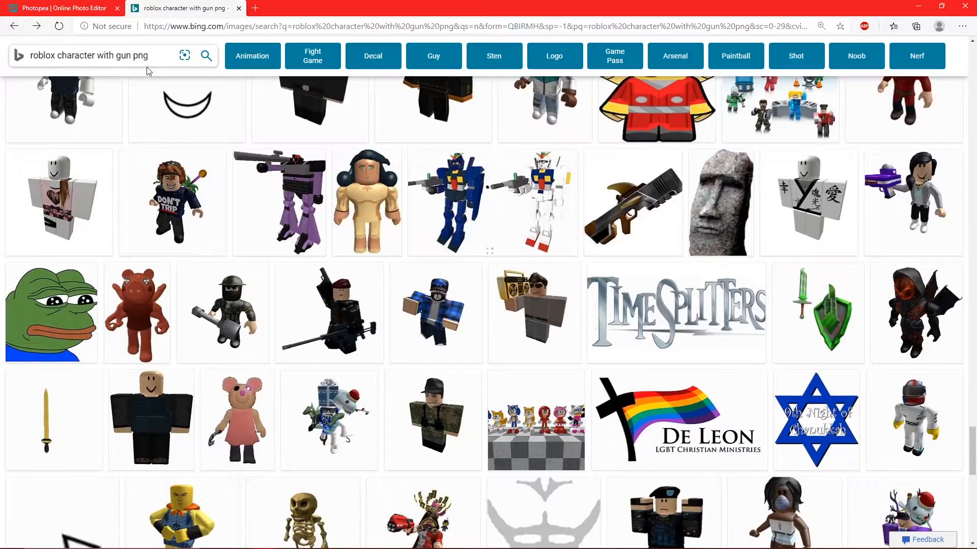
scroll(147, 67, "up", 5)
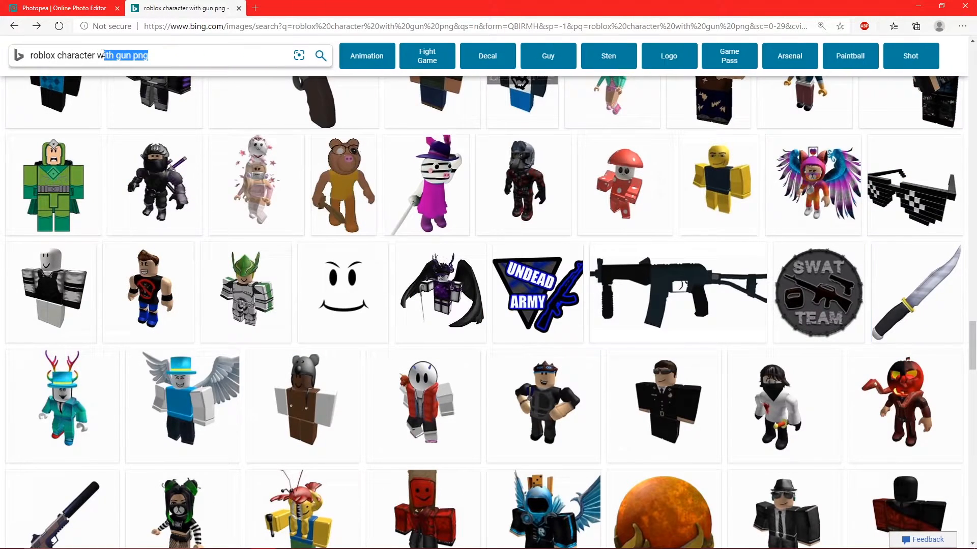
key("BackSpace")
key("Return")
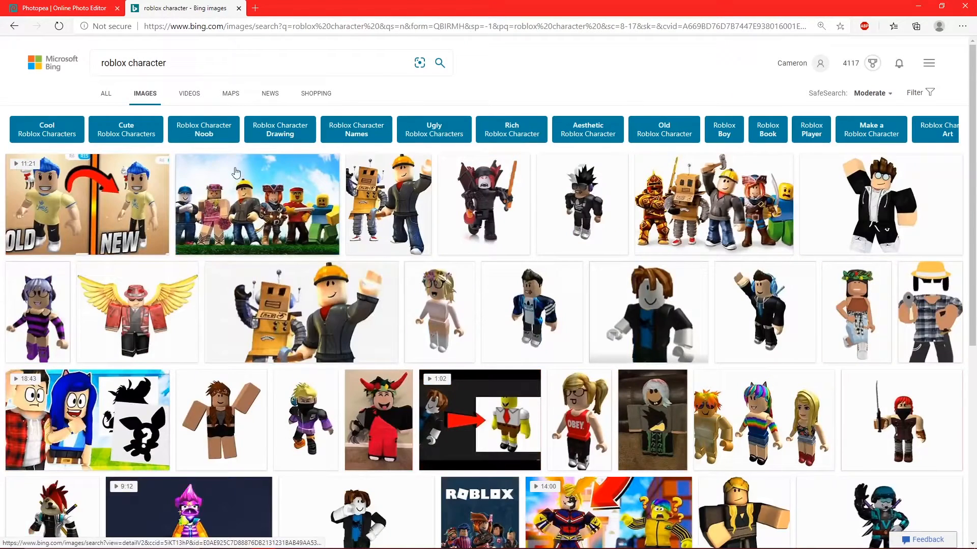
scroll(491, 284, "down", 2)
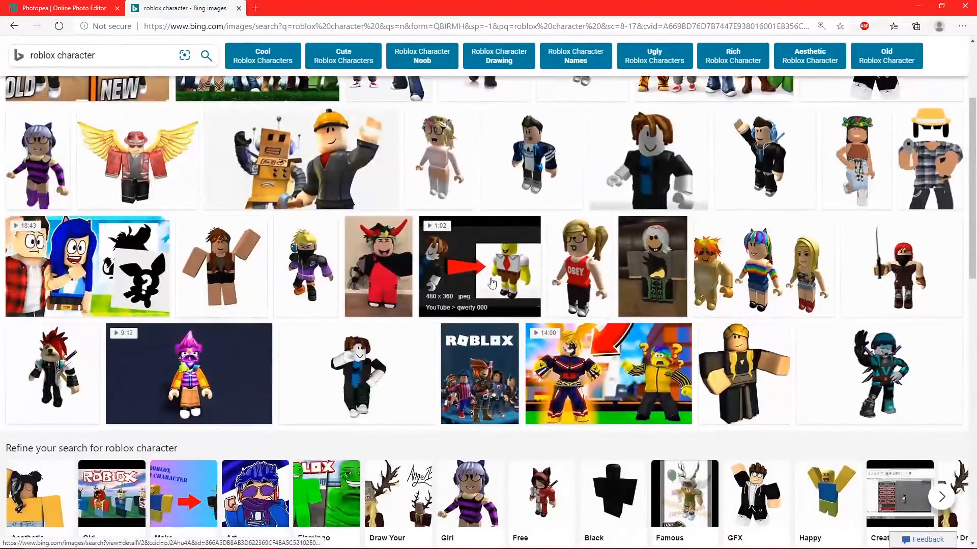
scroll(492, 284, "down", 3)
scroll(519, 344, "down", 2)
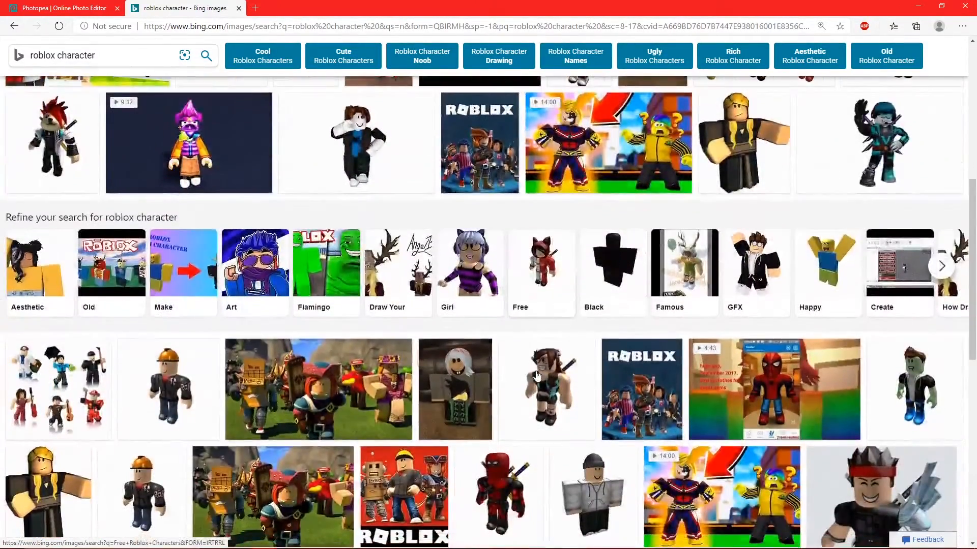
scroll(537, 375, "down", 1)
scroll(536, 375, "down", 1)
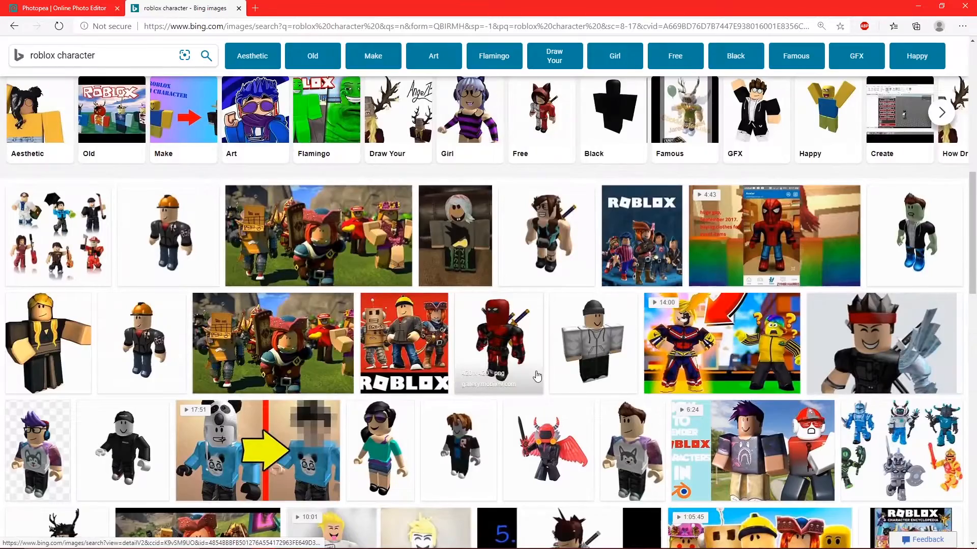
scroll(534, 374, "down", 2)
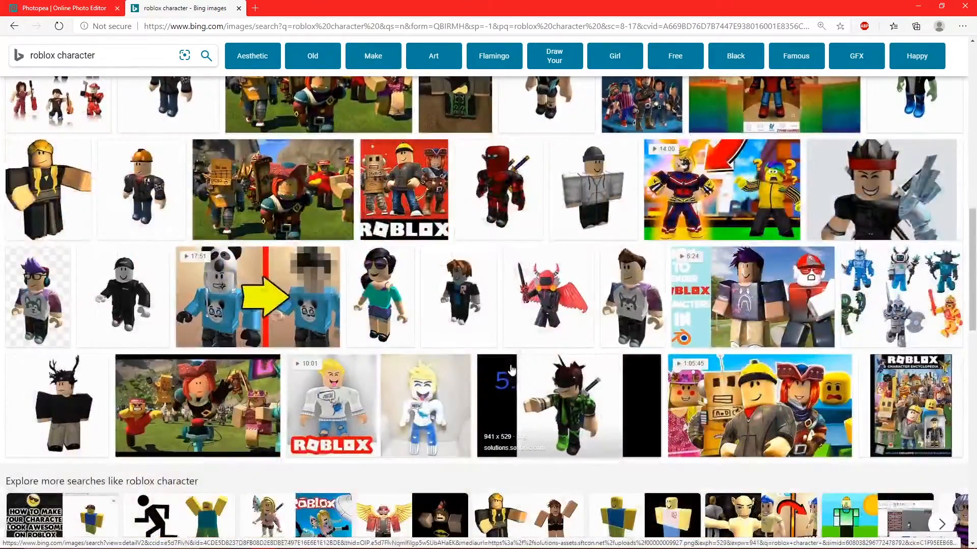
left_click(723, 195)
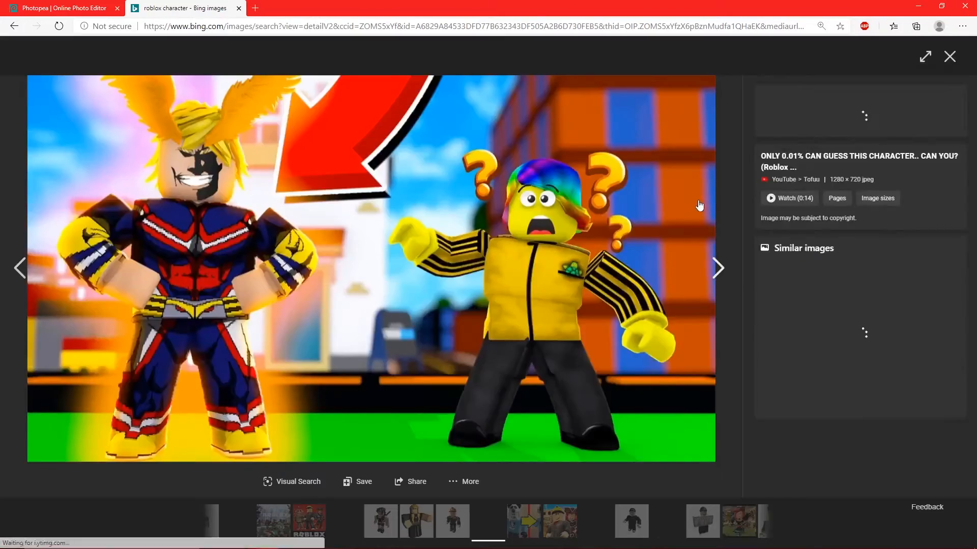
left_click(949, 56)
scroll(481, 333, "down", 3)
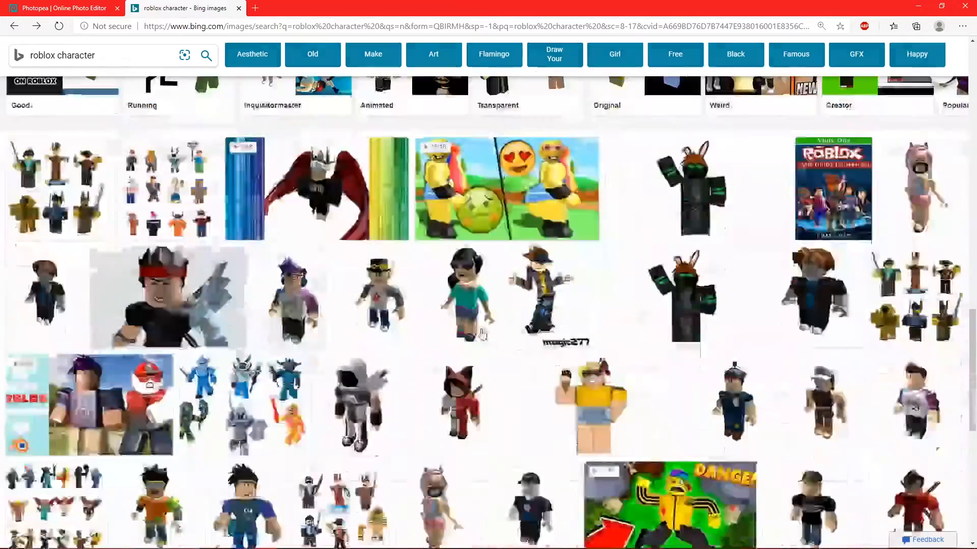
scroll(480, 334, "down", 1)
scroll(480, 333, "down", 5)
scroll(481, 334, "down", 5)
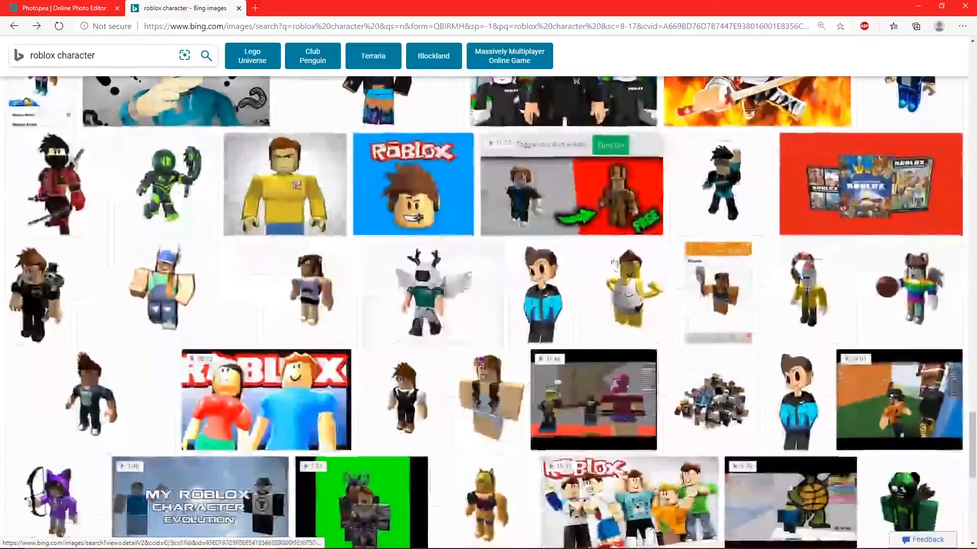
scroll(534, 305, "down", 3)
Copy the three-character picture on a blue background and return to the banner
left_click(681, 223)
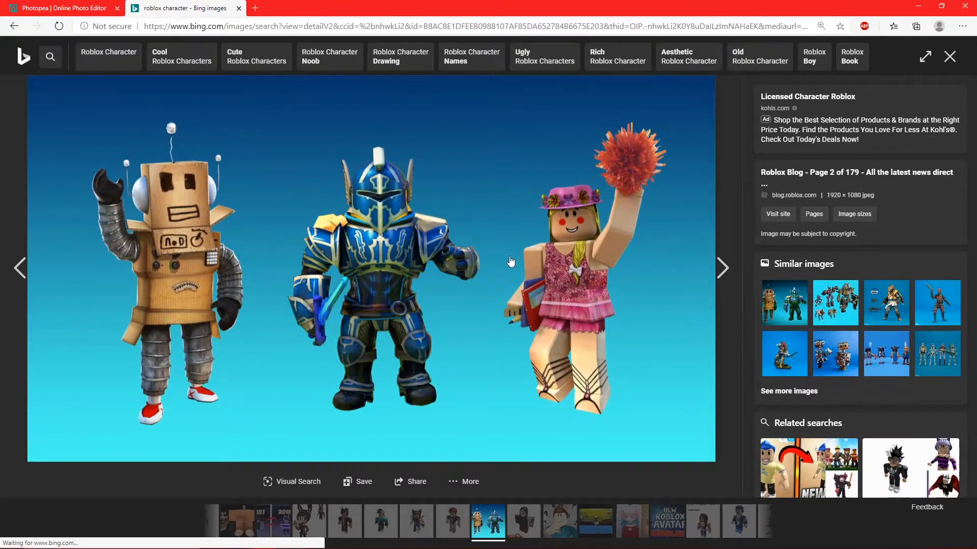
right_click(290, 193)
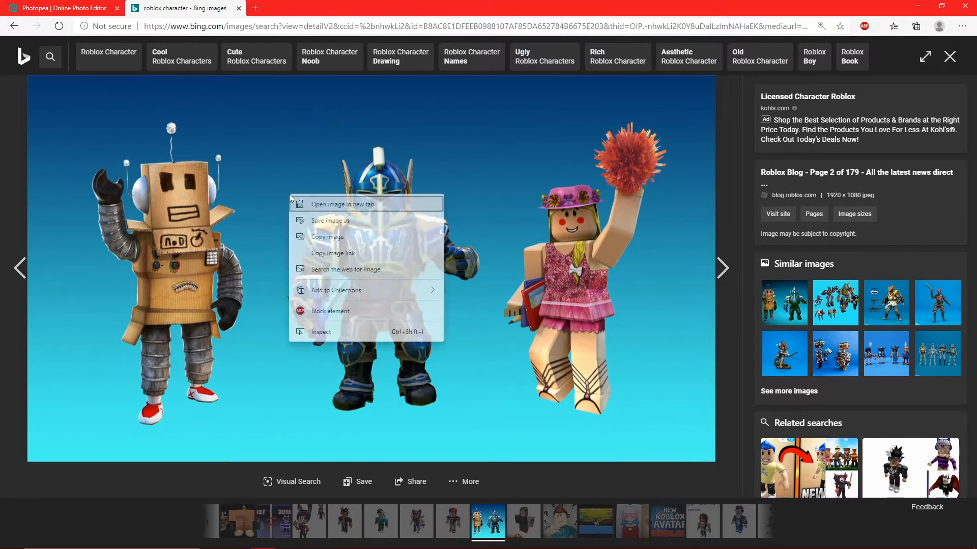
left_click(367, 250)
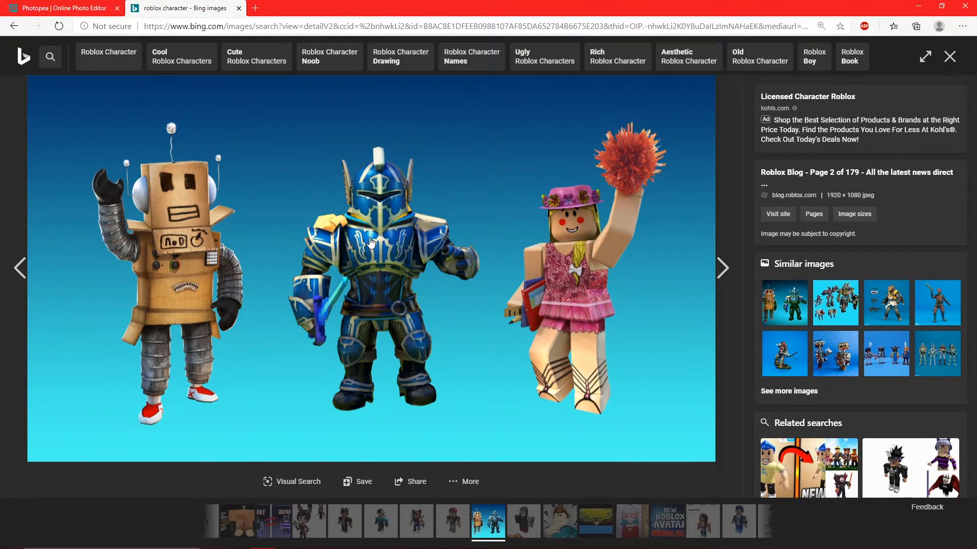
left_click(68, 8)
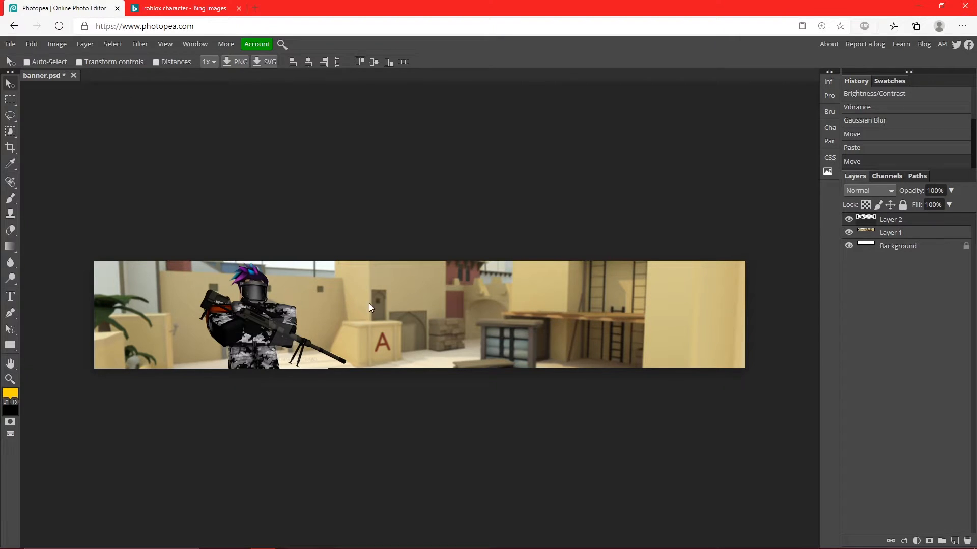
Paste the three-character picture into the banner as a third layer
key("ctrl+v")
mouse_move(404, 303)
left_mouse_down()
mouse_move(478, 270)
mouse_move(485, 293)
left_mouse_up()
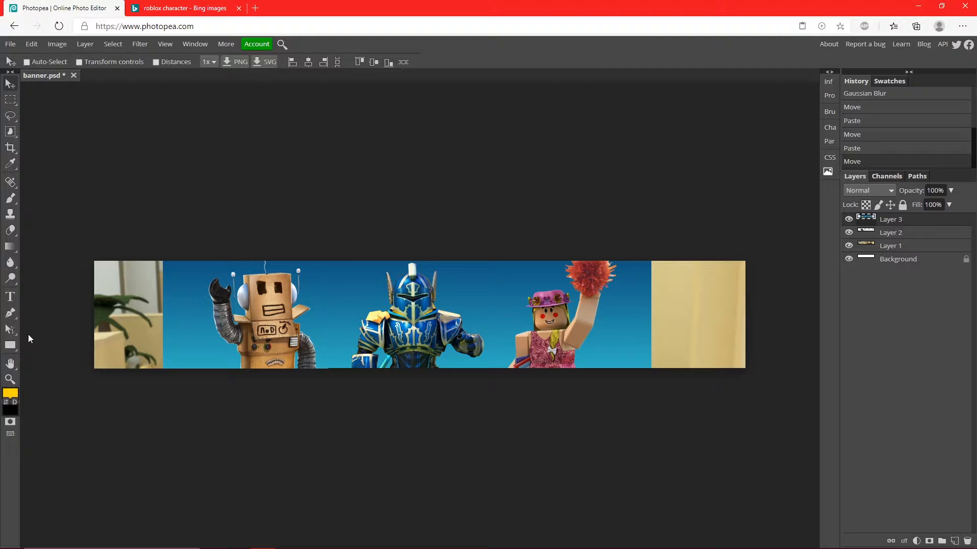
left_click(32, 44)
left_click(39, 90)
Shrink the three-character layer to about 45% and centre it in the banner
mouse_move(202, 237)
left_mouse_down()
mouse_move(310, 347)
mouse_move(374, 328)
left_mouse_up()
mouse_move(458, 417)
left_mouse_down()
mouse_move(431, 330)
mouse_move(435, 351)
left_mouse_up()
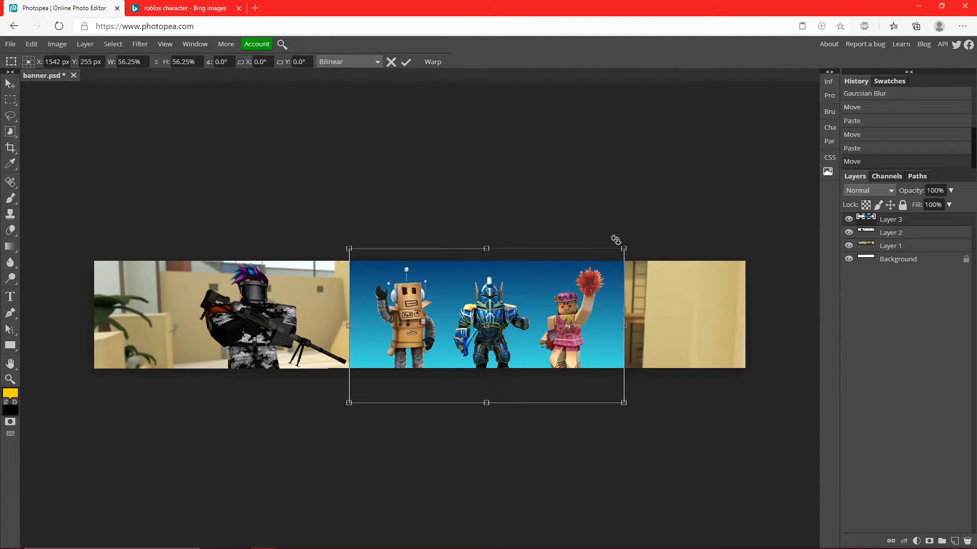
left_click_drag(623, 248, 588, 275)
left_click_drag(529, 349, 518, 325)
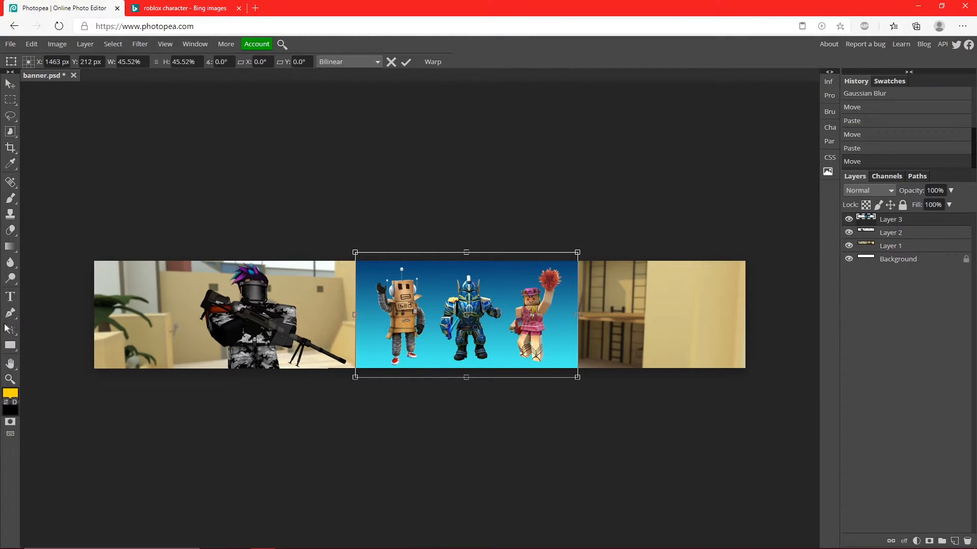
left_click(10, 381)
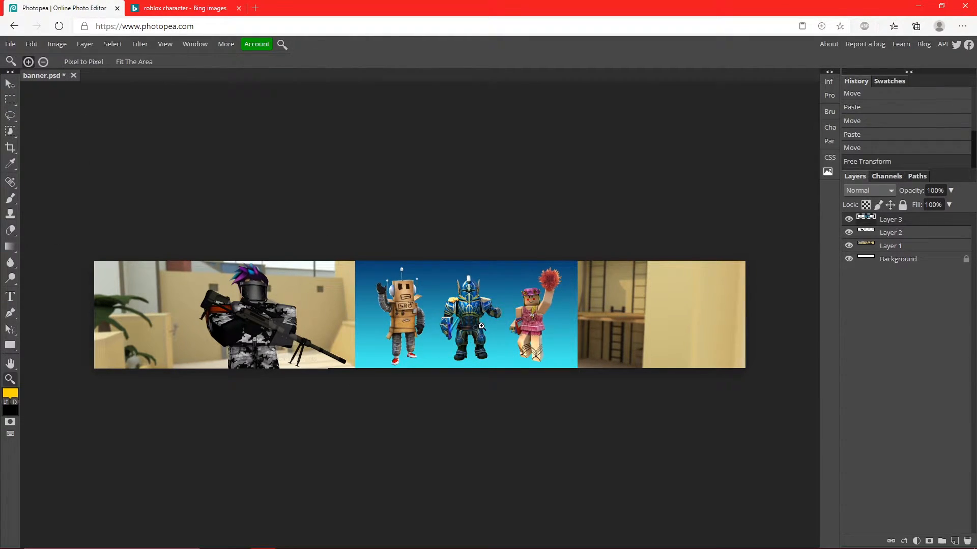
scroll(481, 327, "up", 2)
scroll(488, 321, "up", 2)
scroll(428, 303, "up", 1)
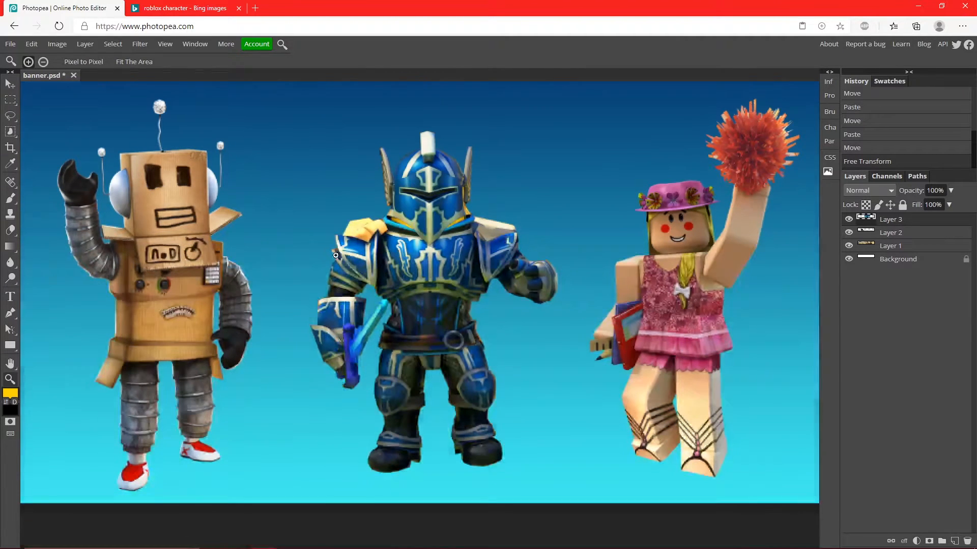
Trace a Polygonal Lasso selection around the blue armoured knight until it closes
right_click(12, 115)
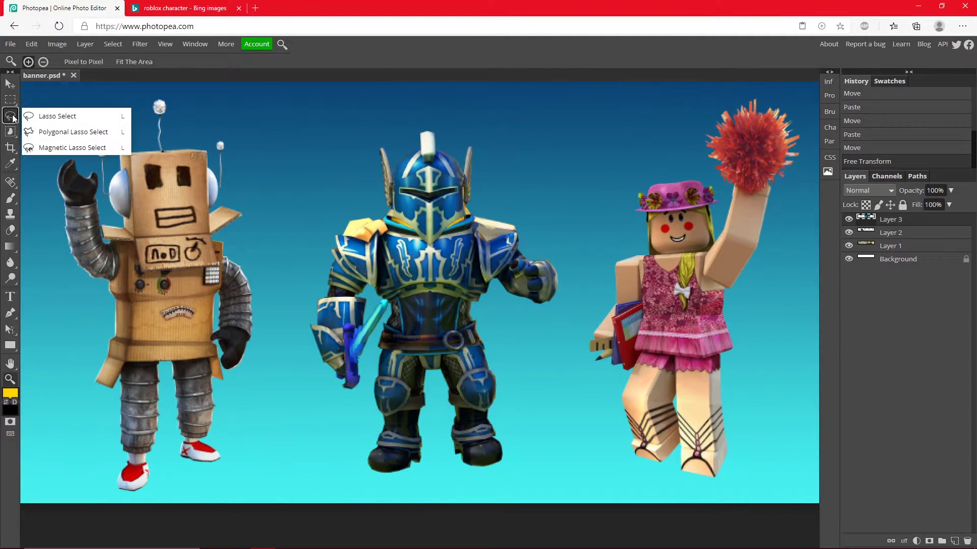
left_click(74, 131)
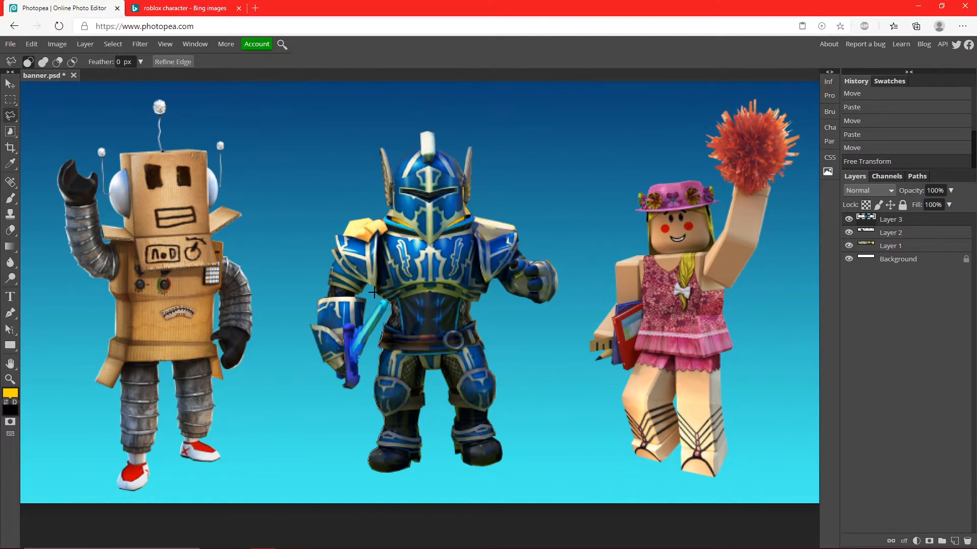
mouse_move(373, 293)
left_mouse_down()
mouse_move(307, 322)
mouse_move(428, 131)
mouse_move(508, 294)
mouse_move(465, 464)
mouse_move(418, 465)
left_mouse_up()
left_click_drag(408, 472, 404, 472)
left_click_drag(369, 471, 368, 466)
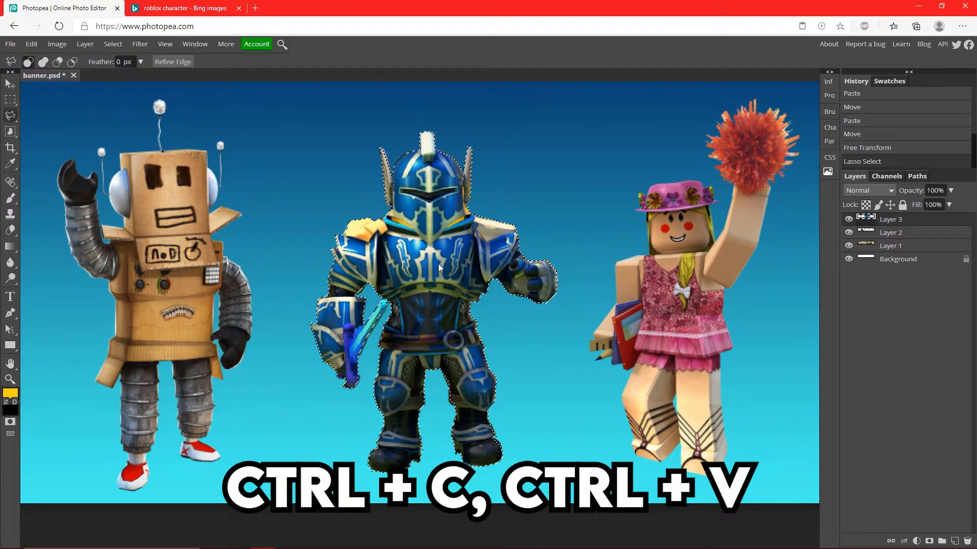
Copy the knight onto its own layer and hide the three-character layer
key("ctrl+c")
key("ctrl+v")
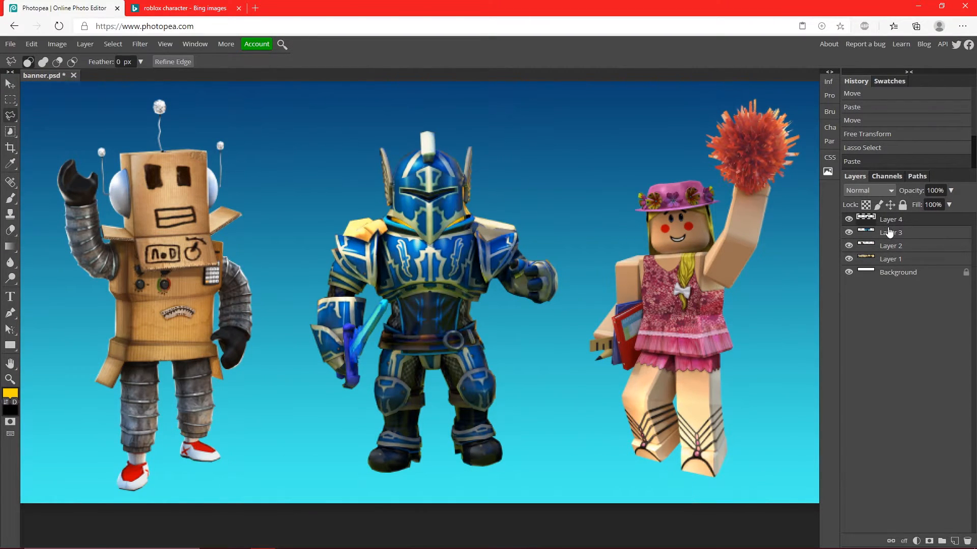
left_click(849, 232)
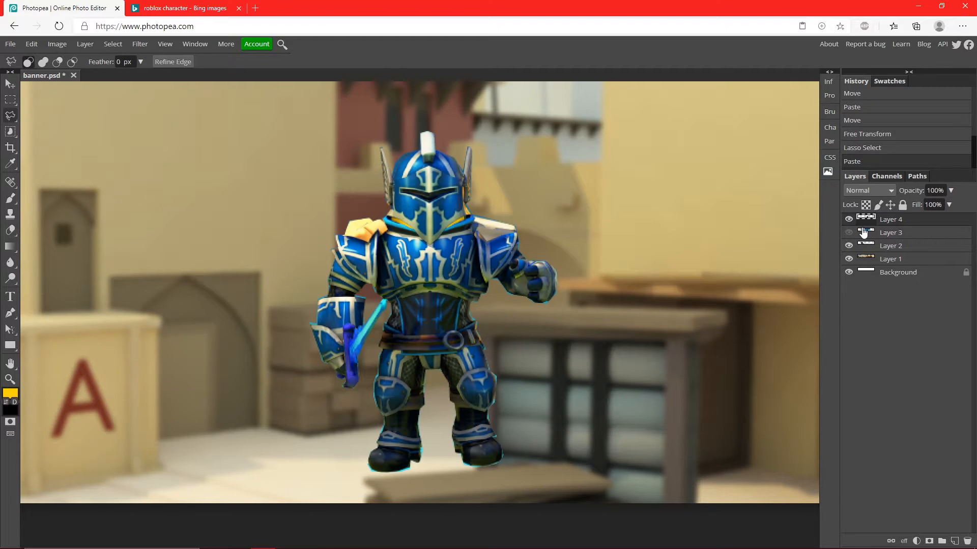
left_click(848, 234)
left_click(11, 379)
Zoom out on the banner and move the knight up and to the right
left_click(255, 307)
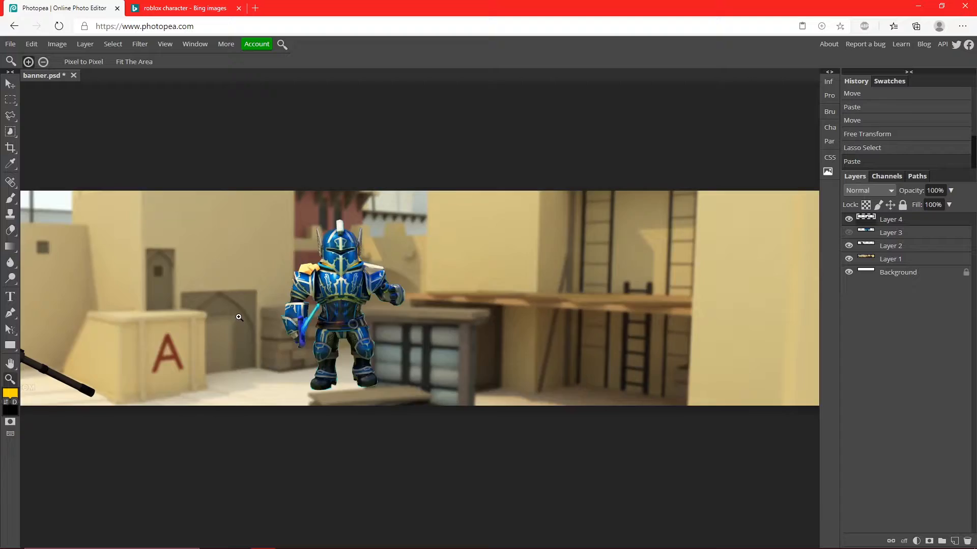
left_click(237, 316)
left_click(413, 284)
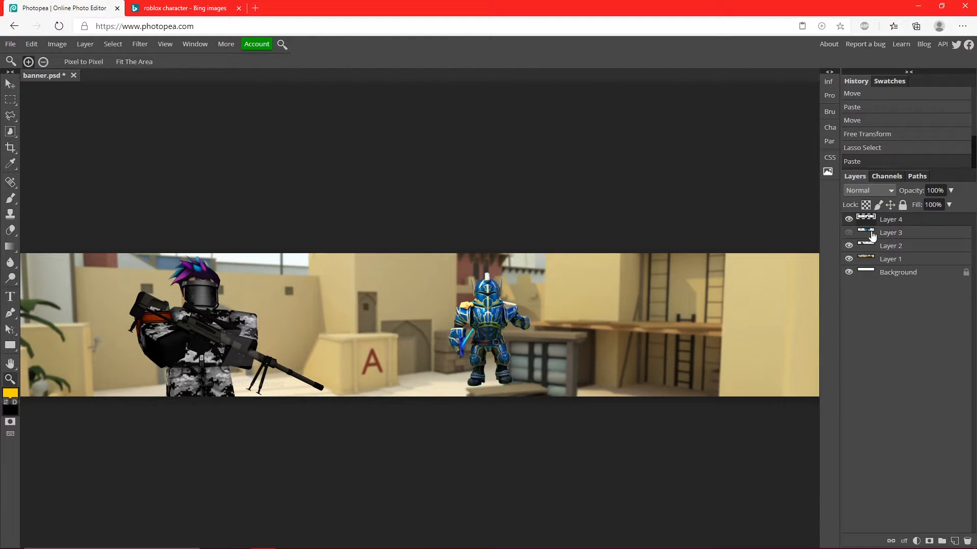
left_click(11, 84)
mouse_move(479, 339)
left_mouse_down()
mouse_move(498, 312)
mouse_move(538, 305)
left_mouse_up()
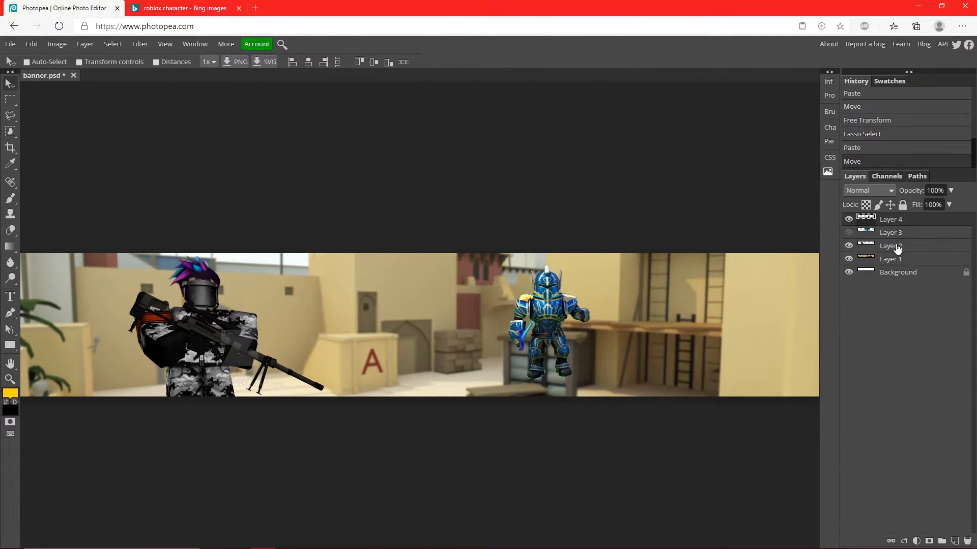
Delete the pasted knight layer and shift the soldier further left, selecting his Layer 2
key("Delete")
left_click_drag(242, 339, 194, 335)
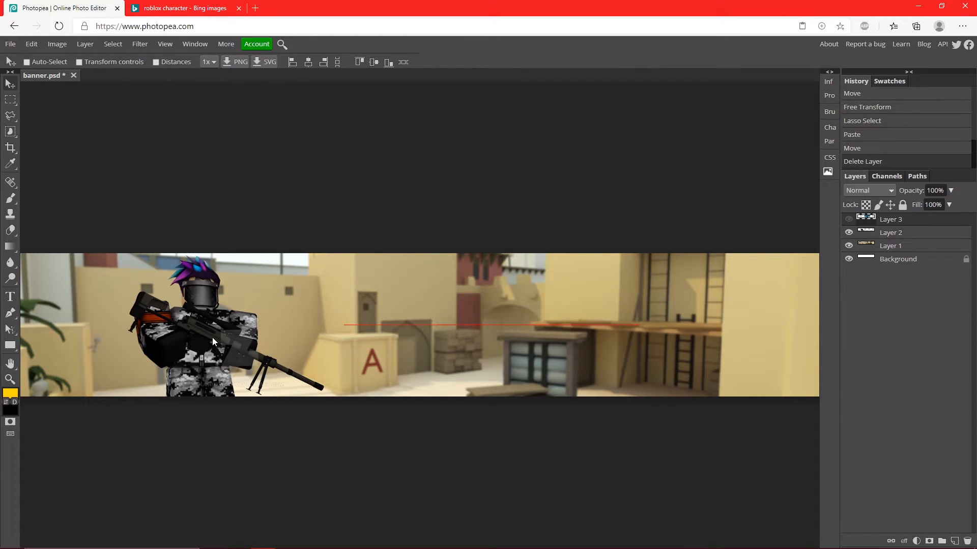
left_click(11, 379)
left_click(147, 340, "alt")
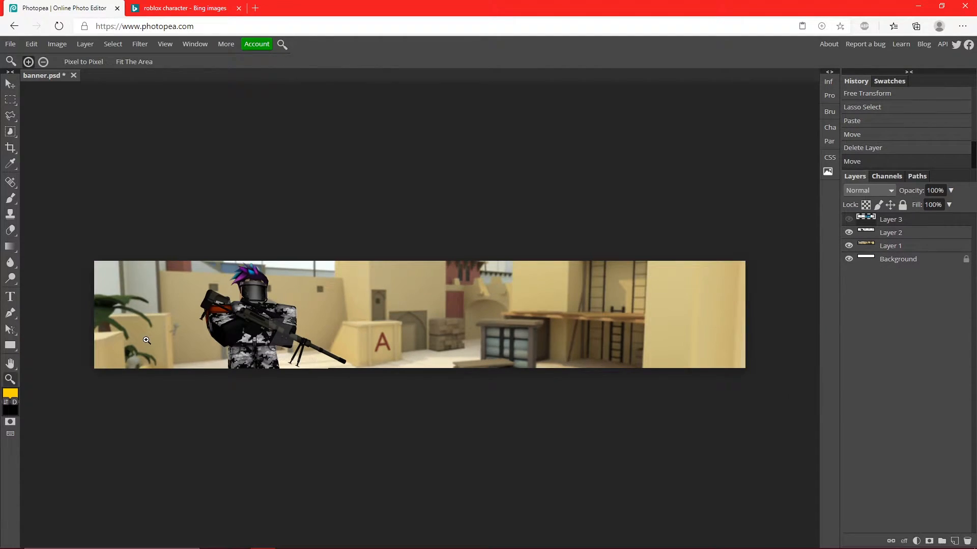
left_click(898, 233)
left_click(321, 290)
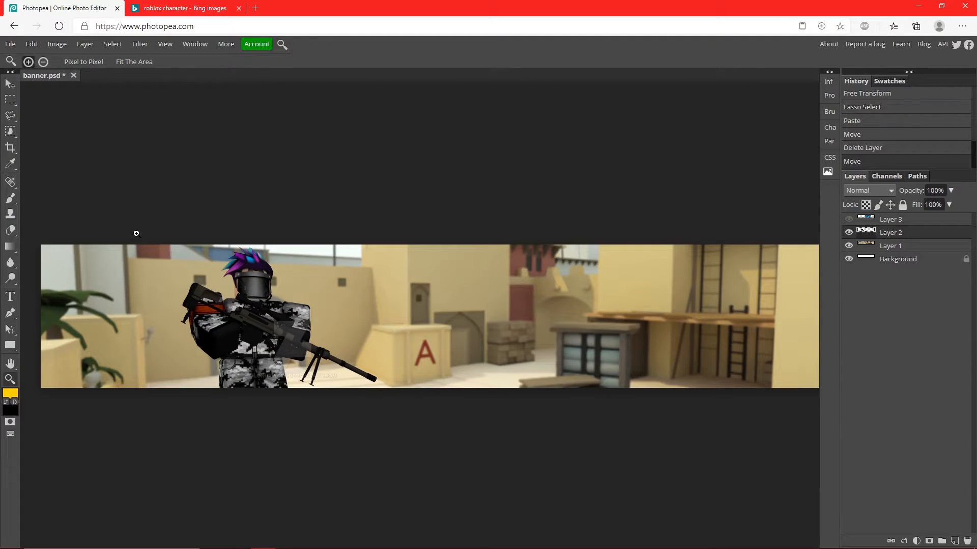
left_click(11, 84)
Free Transform the soldier up to about 135% and move him lower on the banner
left_click(32, 44)
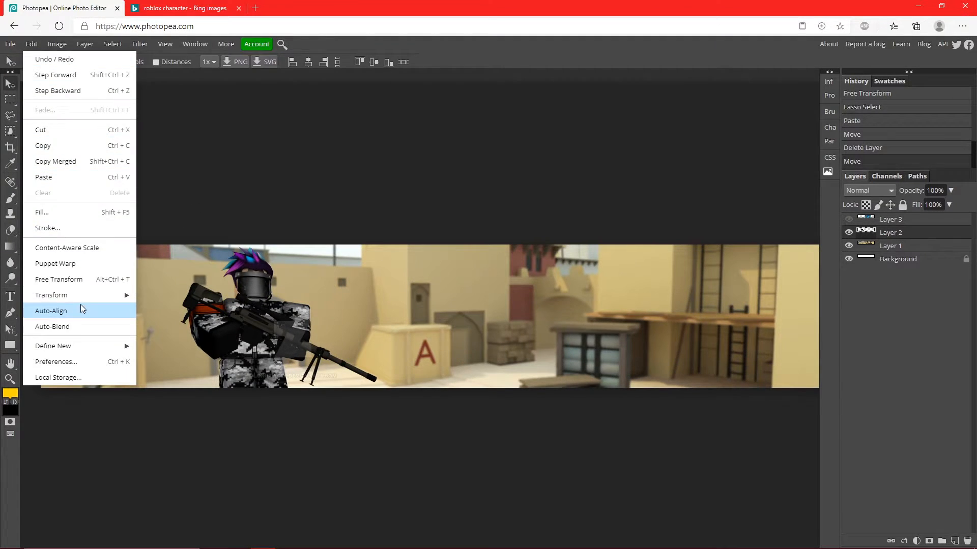
left_click(80, 275)
left_click_drag(465, 245, 609, 176)
left_click_drag(530, 213, 531, 284)
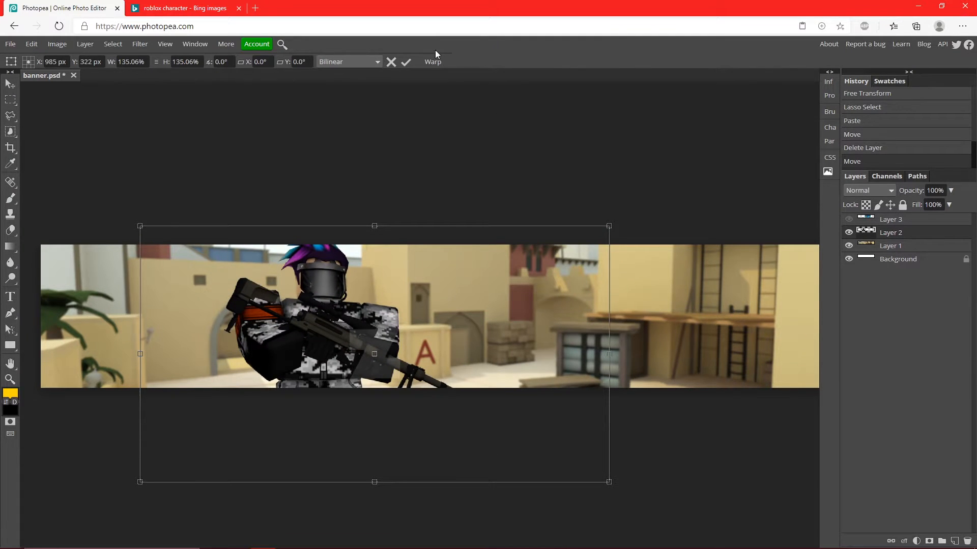
left_click(405, 62)
left_click(10, 378)
scroll(177, 331, "down", 1)
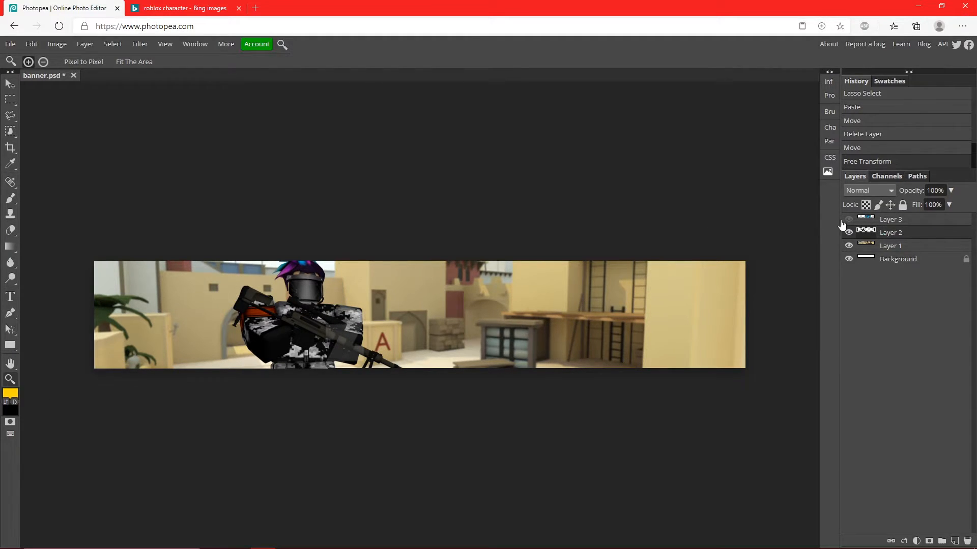
Raise the soldier's brightness and contrast slightly with a Brightness/Contrast adjustment
left_click(56, 44)
mouse_move(77, 59)
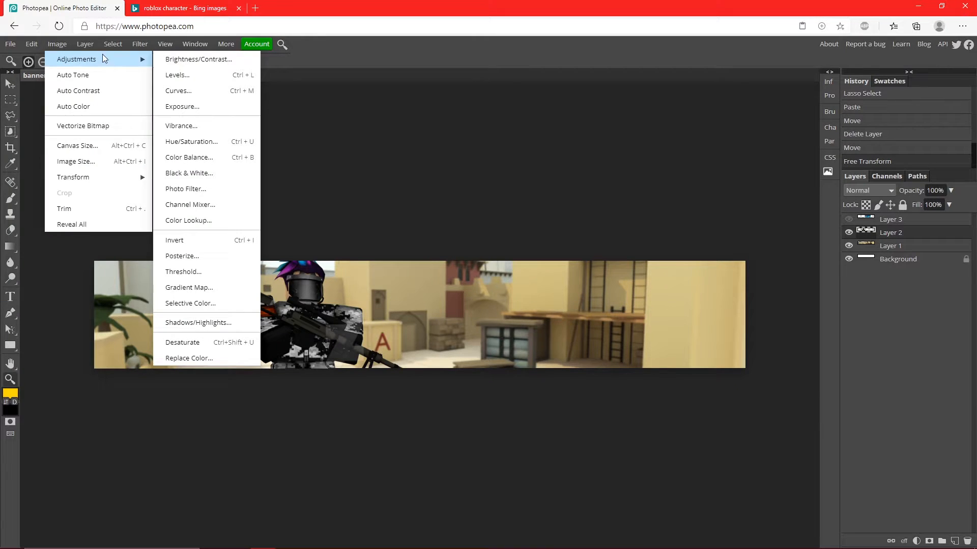
left_click(183, 55)
mouse_move(163, 156)
left_mouse_down()
mouse_move(177, 156)
mouse_move(176, 185)
mouse_move(166, 156)
left_mouse_up()
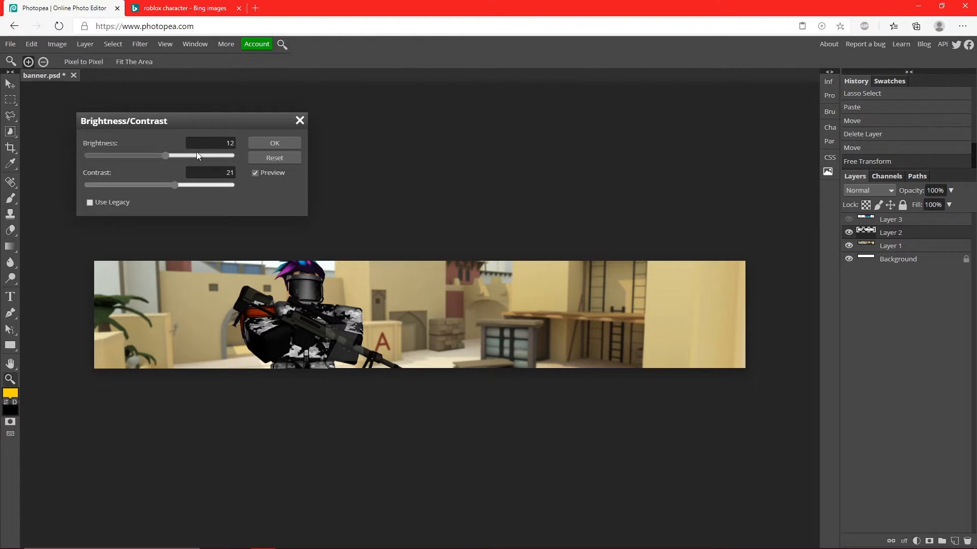
left_click(275, 143)
Increase the soldier's vibrance and saturation with a Vibrance adjustment
left_click(56, 44)
mouse_move(77, 59)
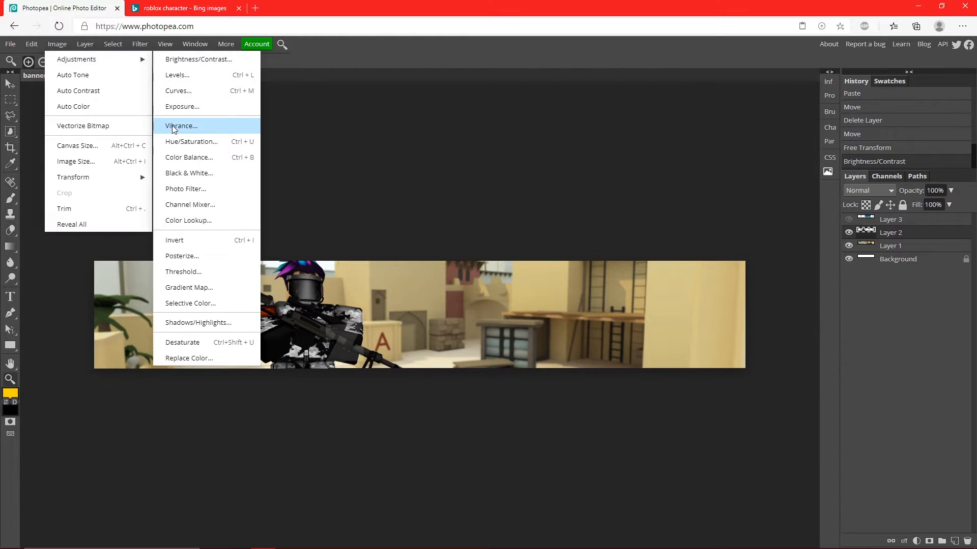
left_click(188, 122)
mouse_move(161, 156)
left_mouse_down()
mouse_move(173, 155)
mouse_move(171, 186)
left_mouse_up()
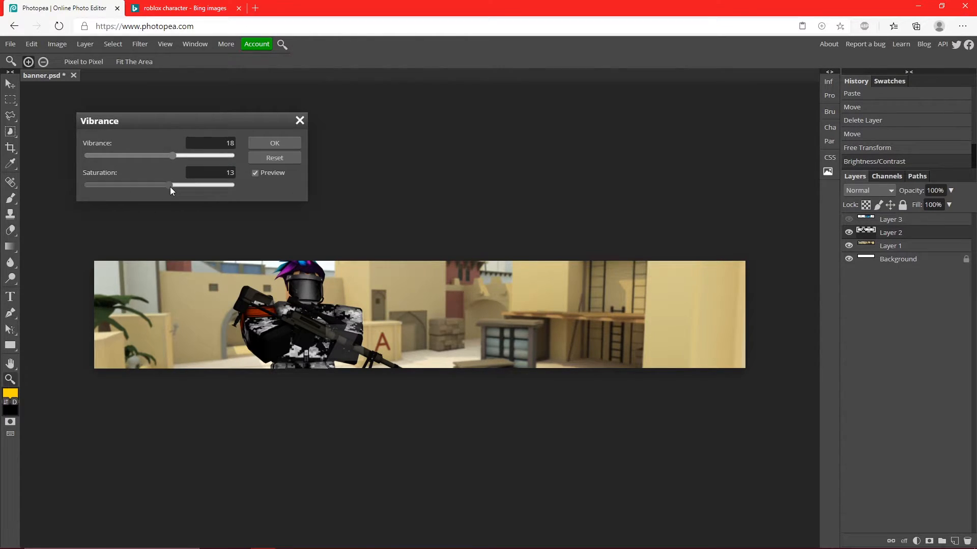
left_click(273, 144)
key("z")
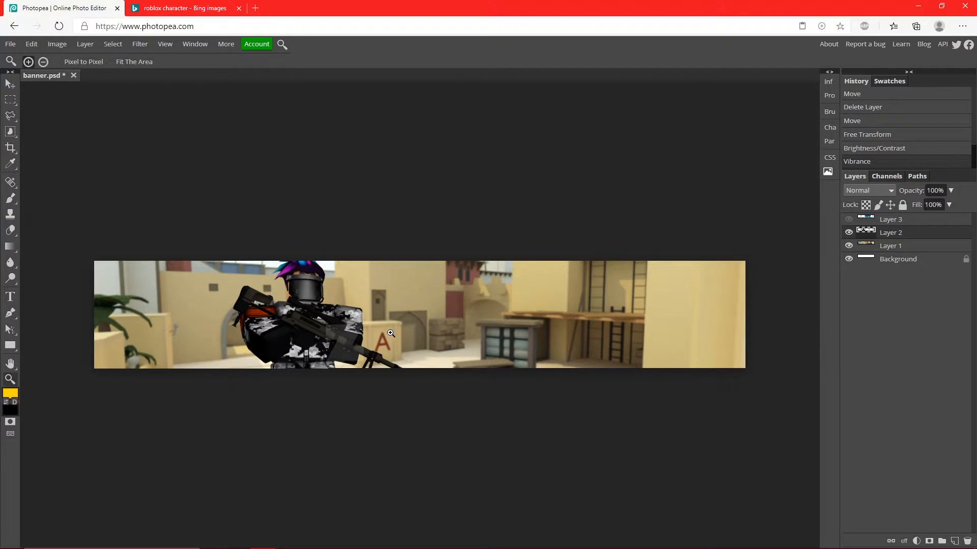
left_click(381, 327)
Add a new CAMBIT text layer on the banner and make the text much larger
left_click(10, 297)
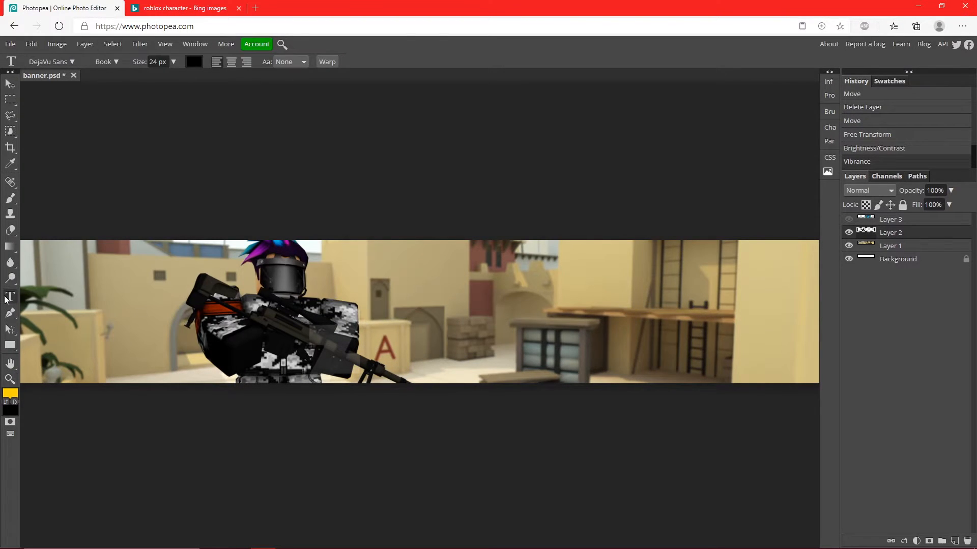
left_click(393, 314)
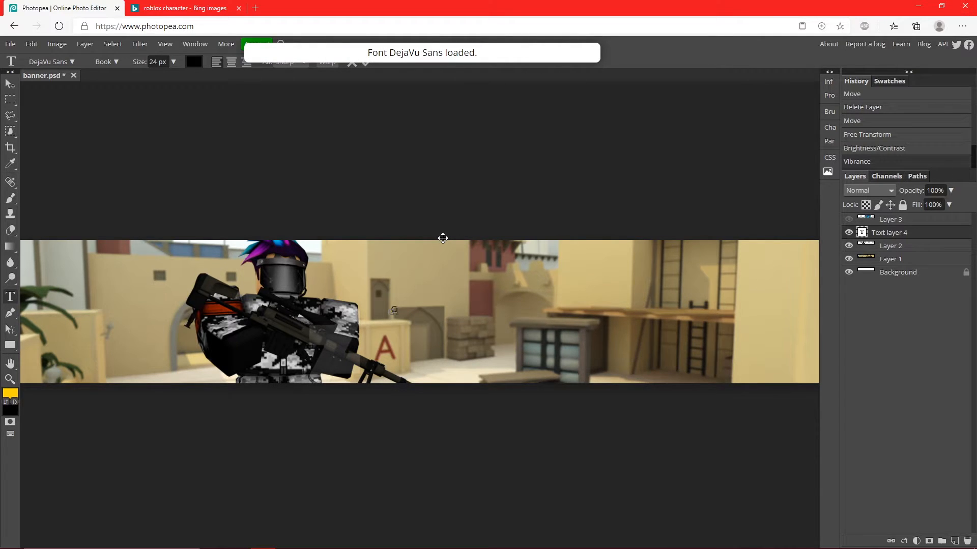
type("CAMBIT")
key("ctrl+a")
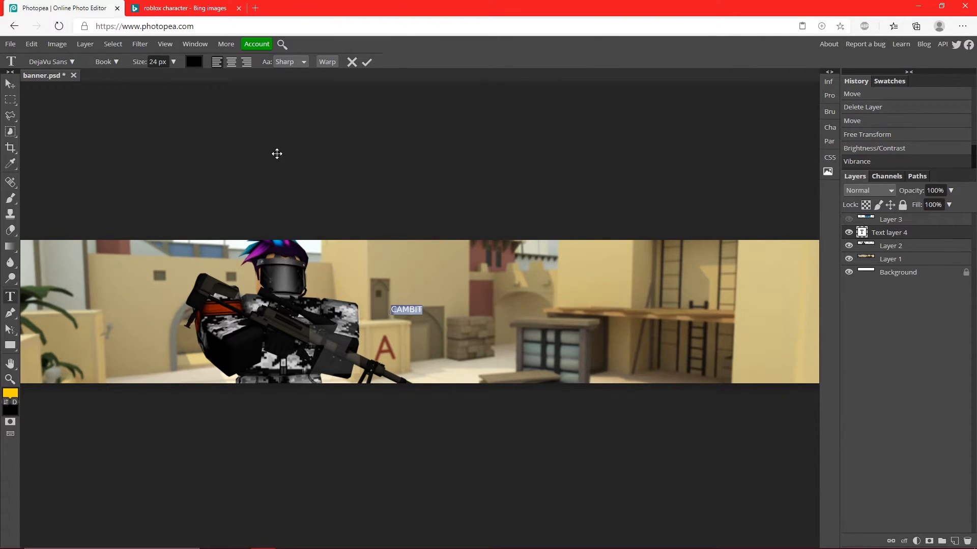
left_click(173, 62)
left_click_drag(139, 77, 175, 77)
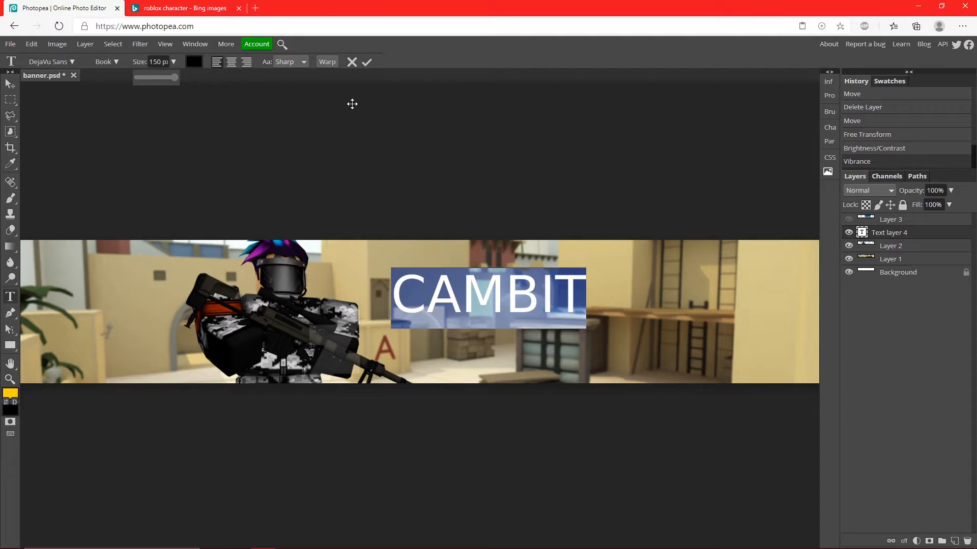
Search the font list and switch the title from Candal to the Commando font
left_click(63, 63)
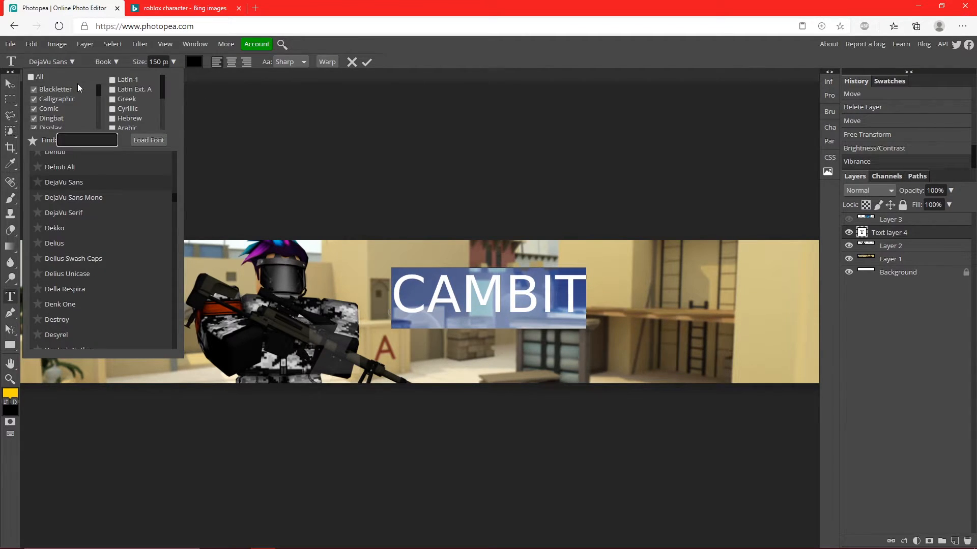
type("le")
type("a")
key("BackSpace")
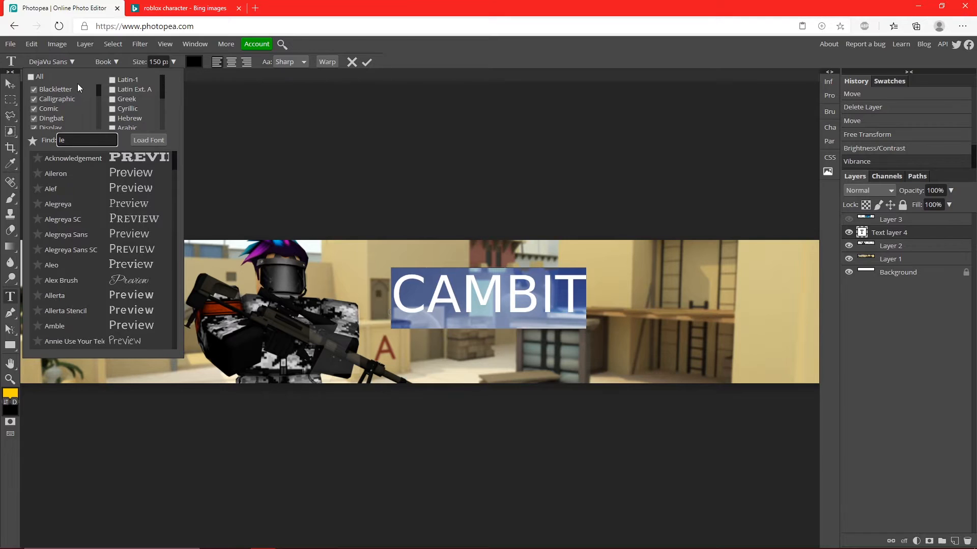
key("BackSpace")
key("BackSpace")
type("cand")
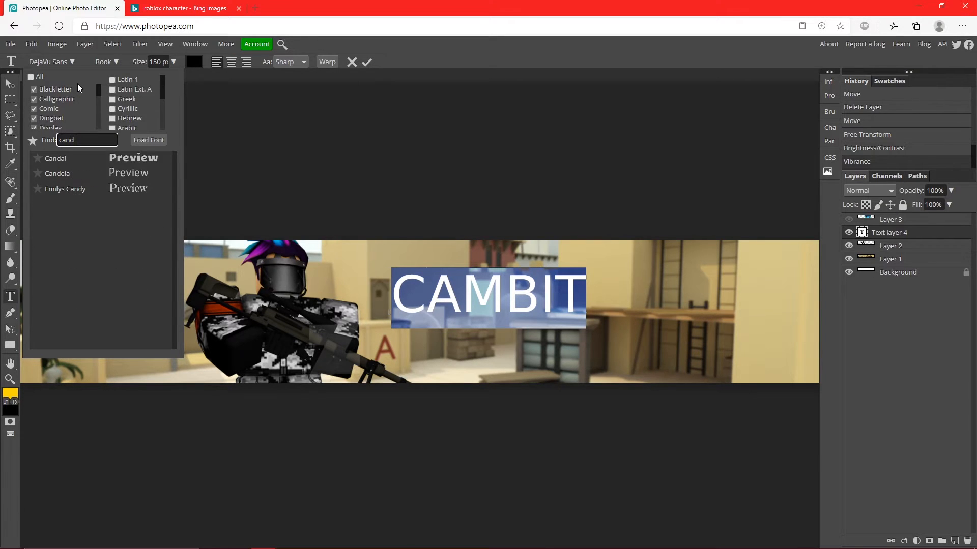
left_click(56, 158)
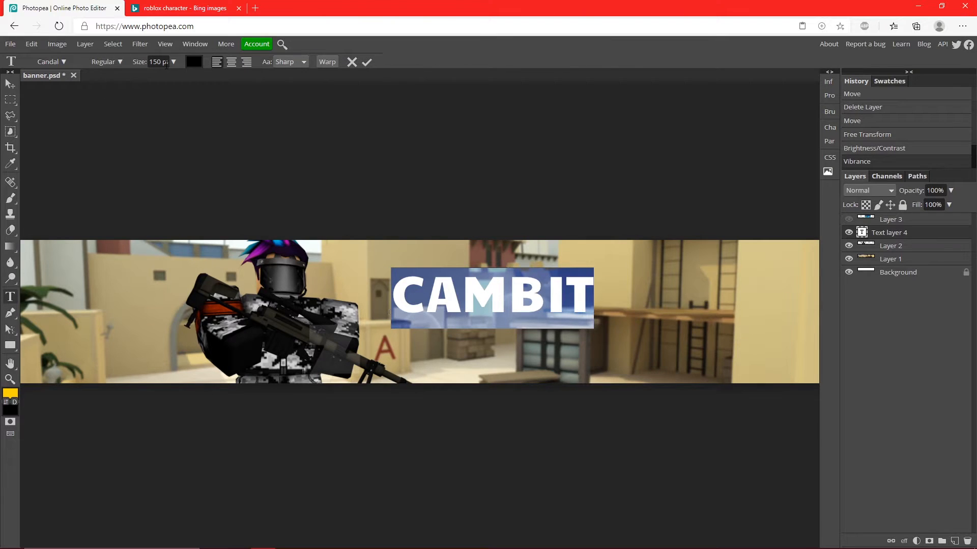
left_click(58, 65)
key("BackSpace")
key("BackSpace")
key("BackSpace")
type("om")
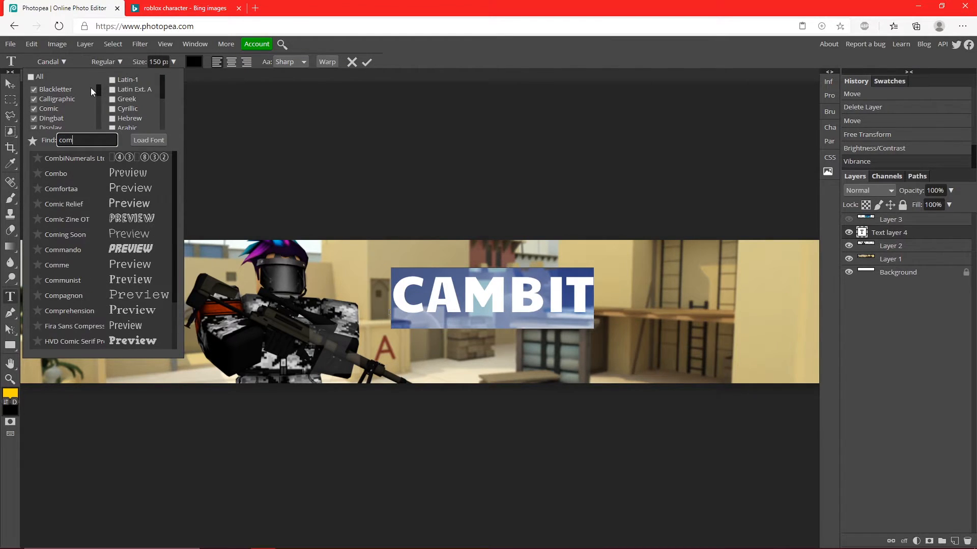
type("mand")
left_click(89, 159)
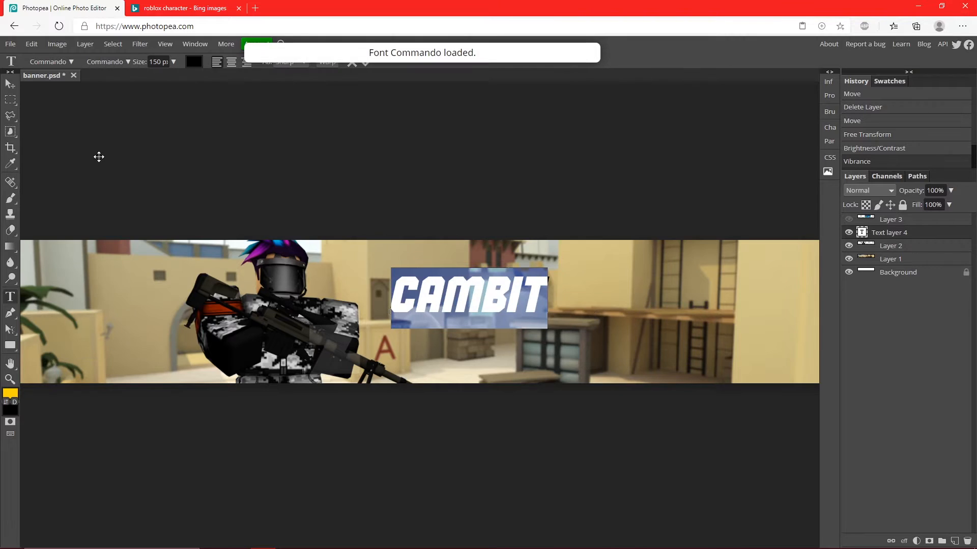
Set the CAMBIT text size to 250 px and commit the text layer
double_click(155, 61)
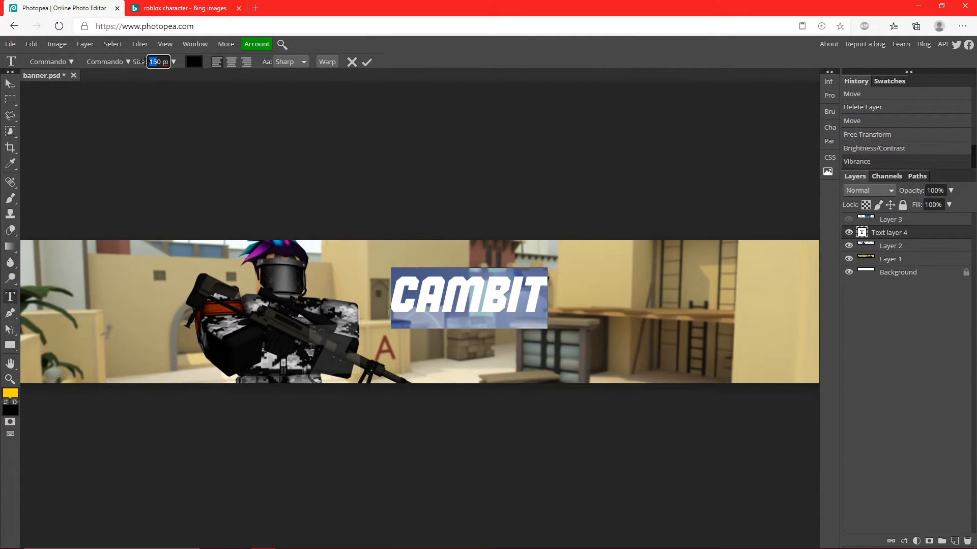
type("250")
key("Return")
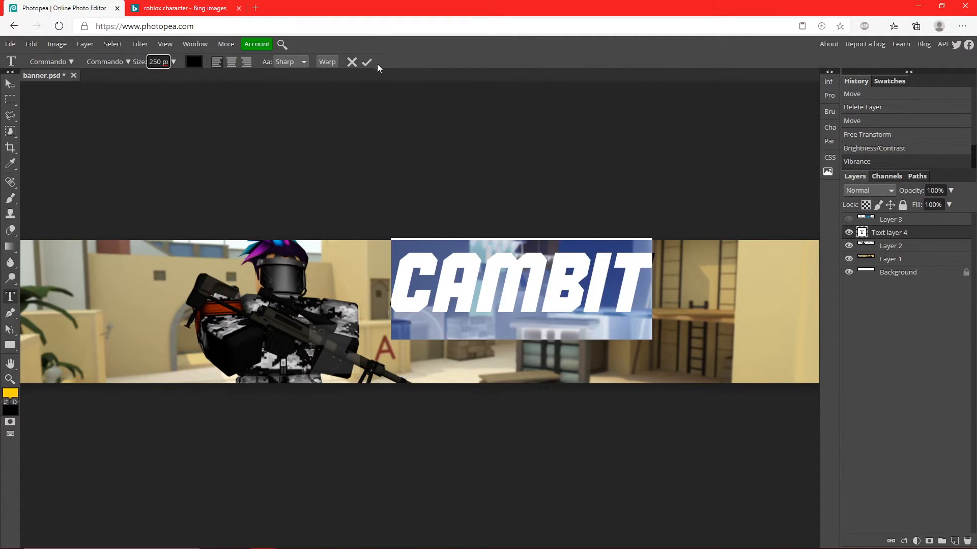
left_click(367, 62)
left_click(9, 84)
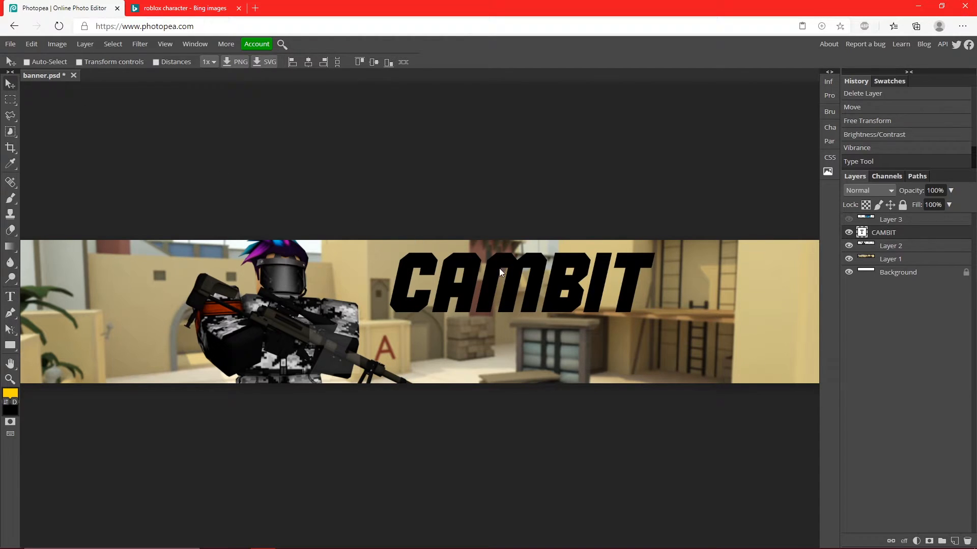
Move the CAMBIT title down beside the figure and stack its layer beneath the character
left_click_drag(499, 268, 459, 301)
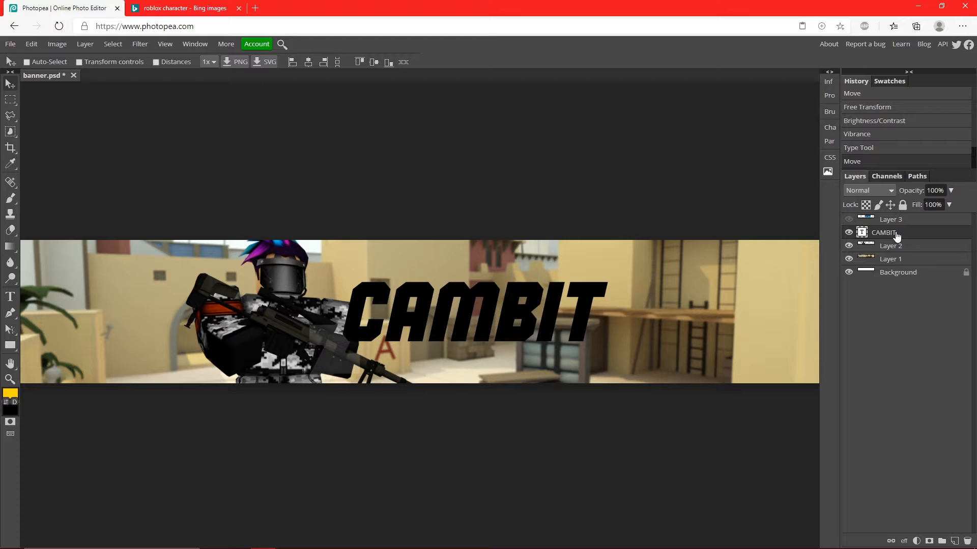
left_click_drag(885, 233, 887, 253)
left_click_drag(527, 300, 535, 300)
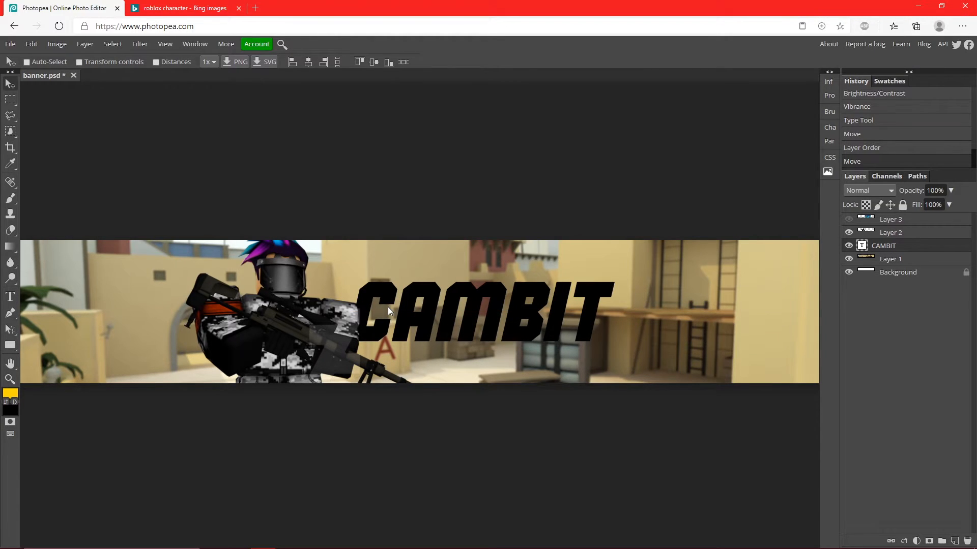
left_click(10, 379)
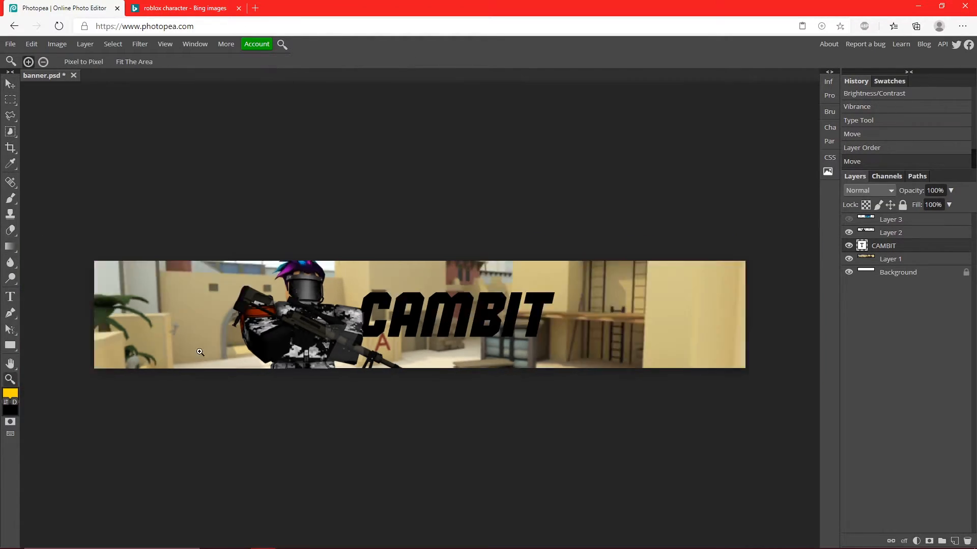
scroll(205, 348, "down", 3)
left_click(215, 344)
left_click(10, 86)
Nudge the title horizontally with arrow keys and shift the character slightly
key("Left")
key("Right")
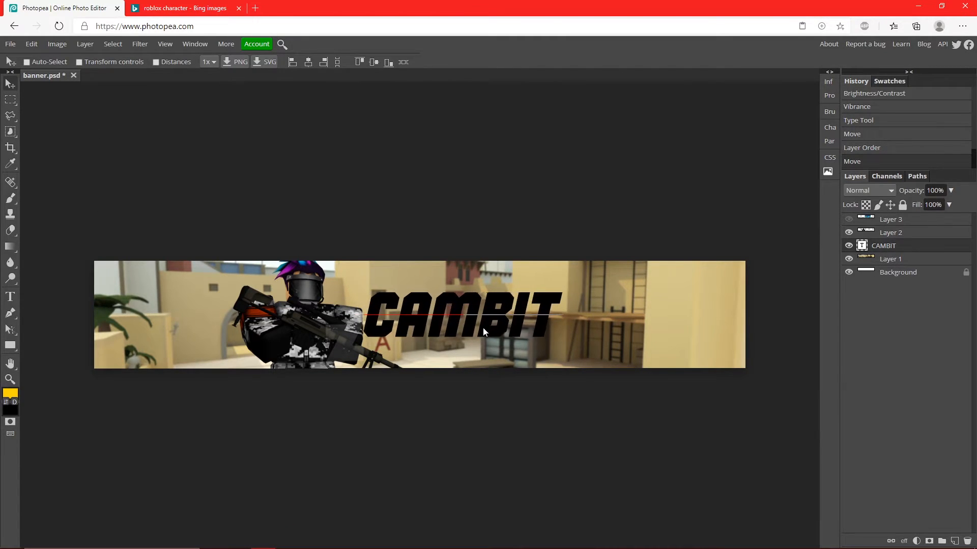
key("Right")
key("Right")
key("Right")
key("Right")
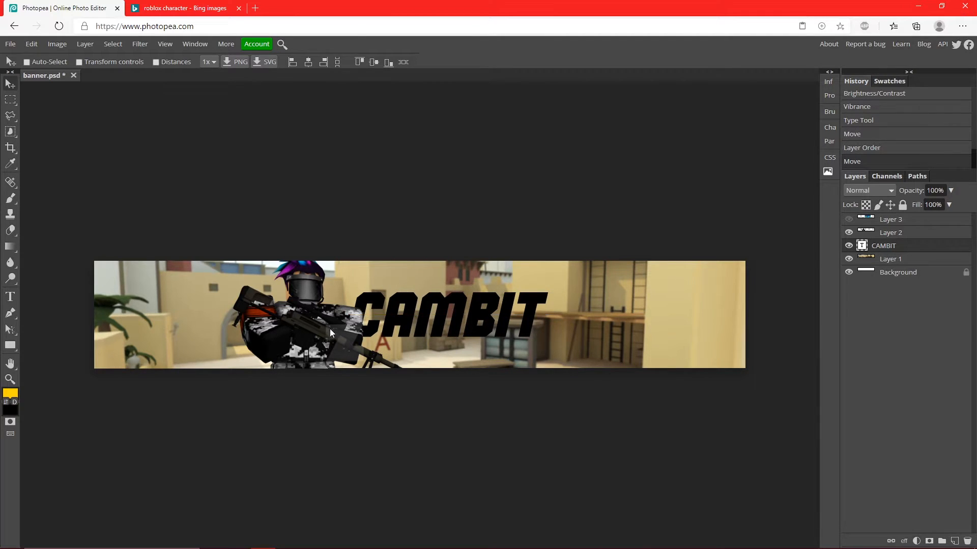
key("Right")
key("Right")
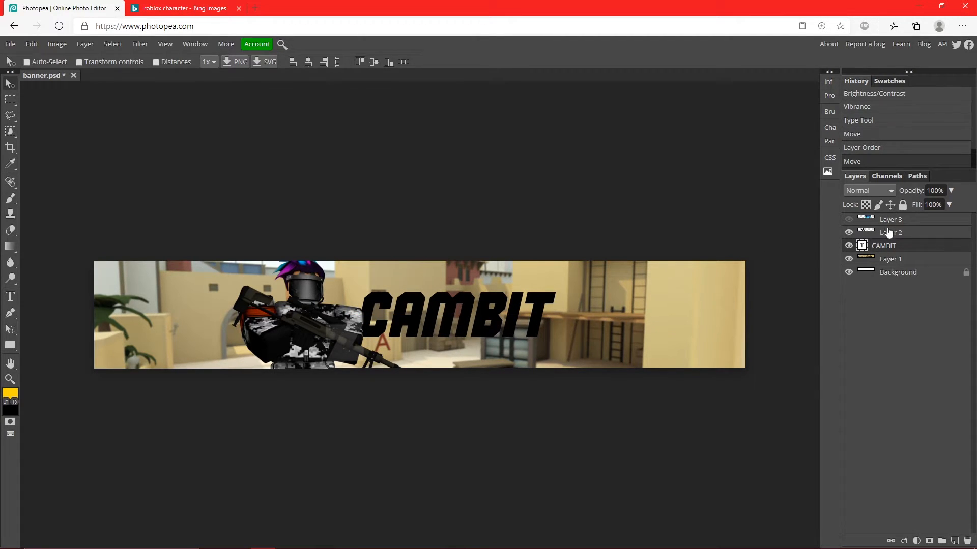
left_click(890, 233)
left_click_drag(308, 320, 307, 317)
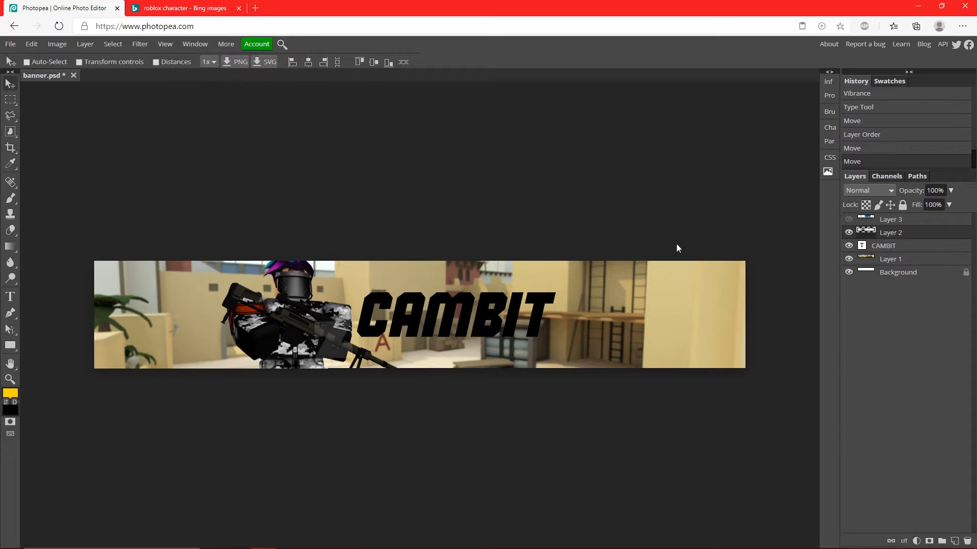
Pull the title left toward the character, drop him a few pixels, and zoom in to check
left_click(883, 246)
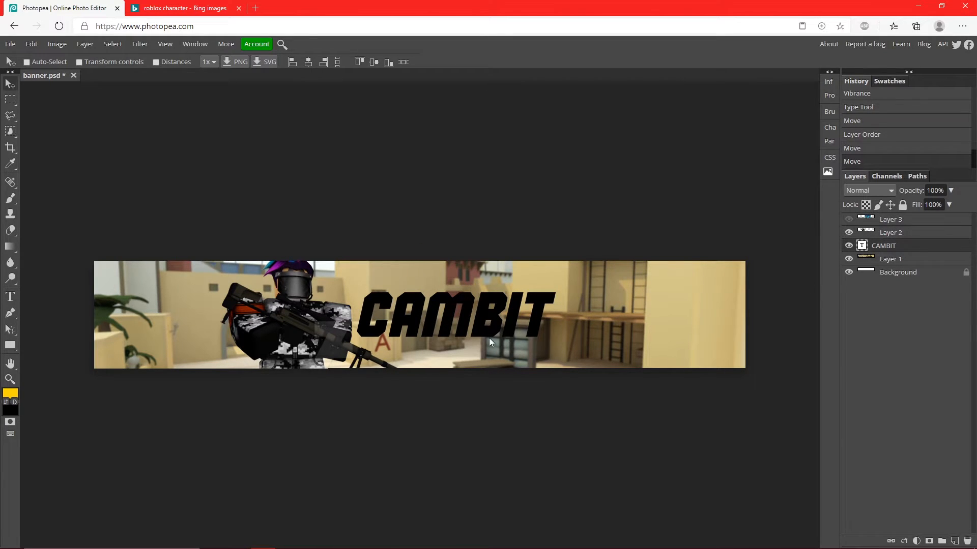
left_click_drag(489, 339, 443, 329)
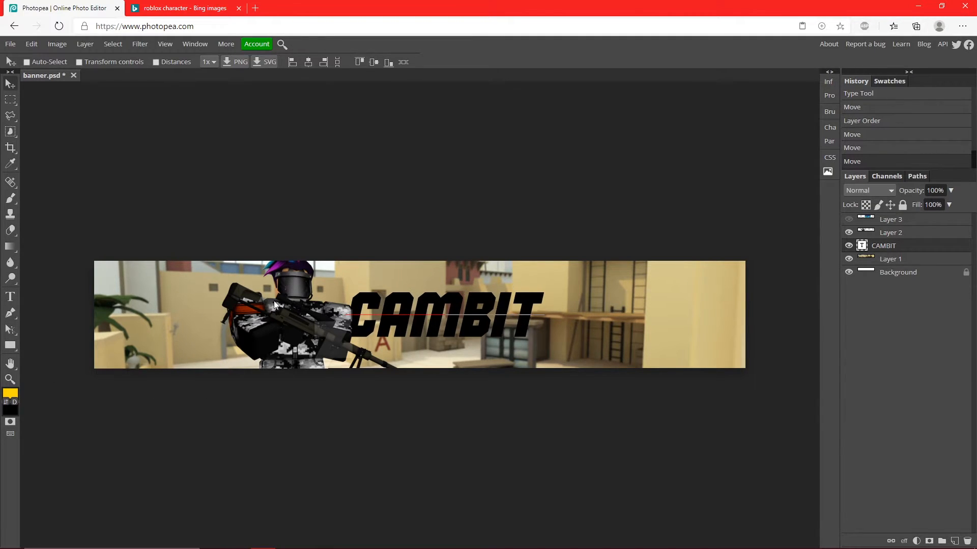
left_click(922, 233)
left_click_drag(287, 322, 288, 327)
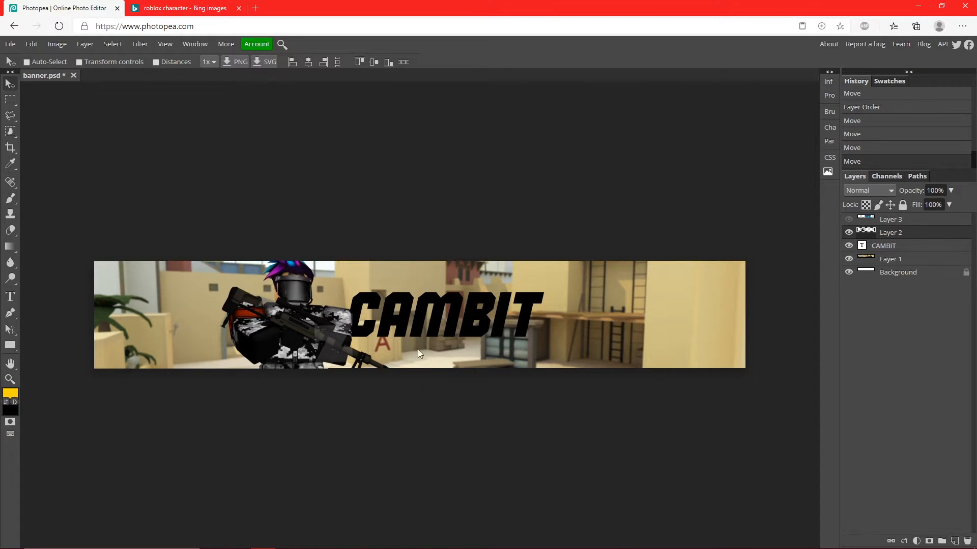
left_click(10, 379)
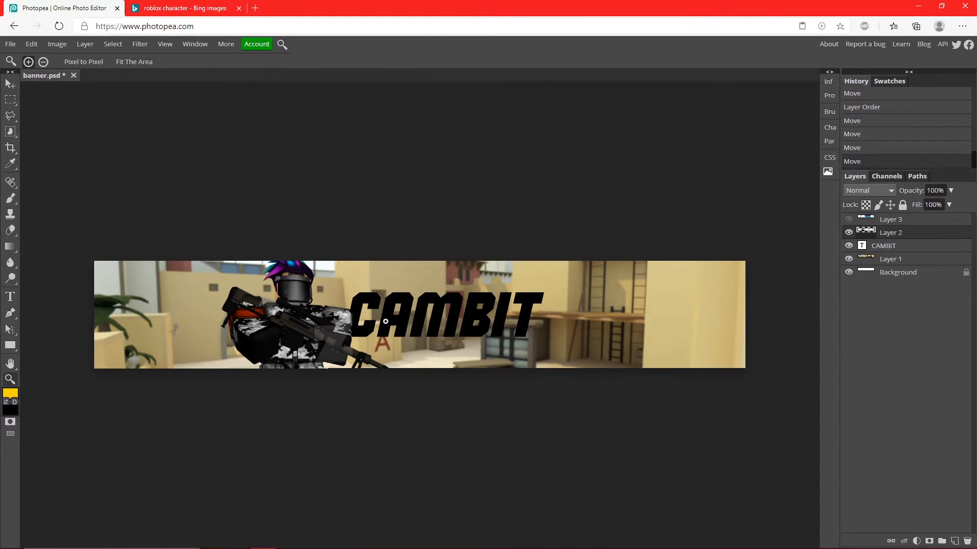
left_click(394, 321)
left_click(278, 263)
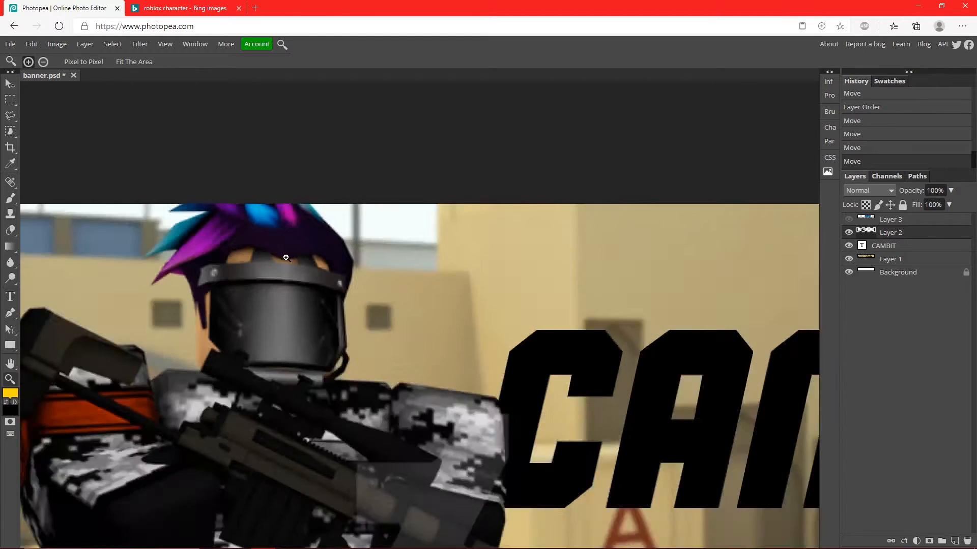
left_click(247, 197)
scroll(335, 228, "down", 3)
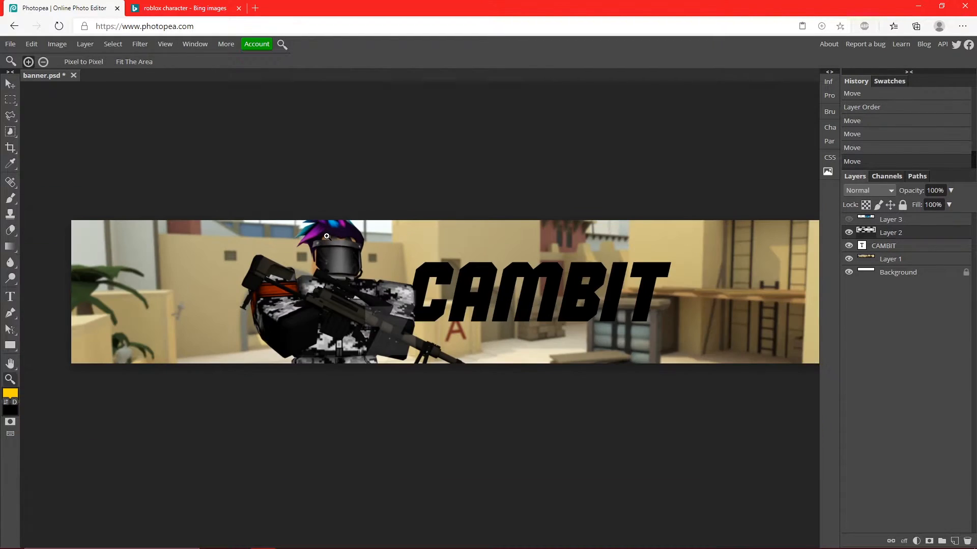
scroll(481, 257, "down", 1)
scroll(508, 262, "up", 1)
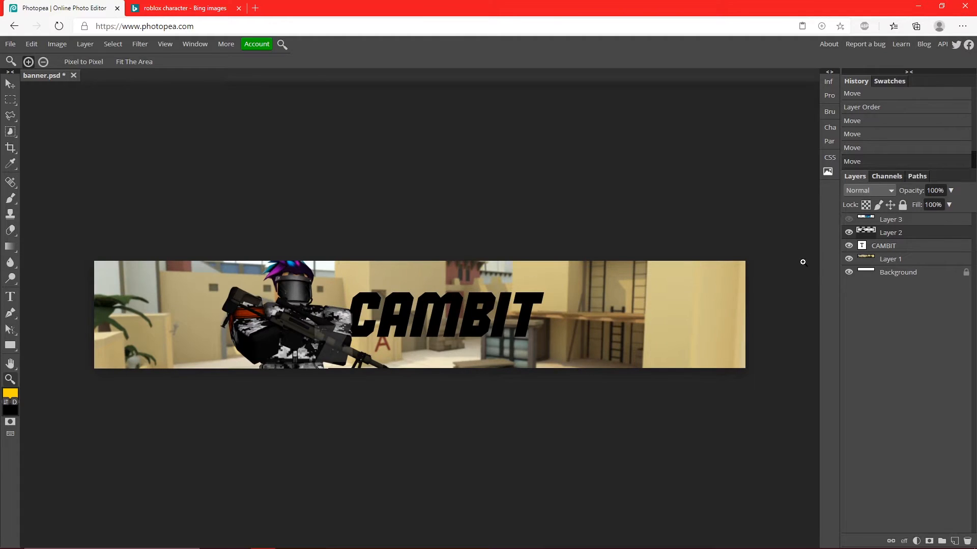
Enable a Gradient Overlay on the map layer and bring up its gradient editor
double_click(951, 260)
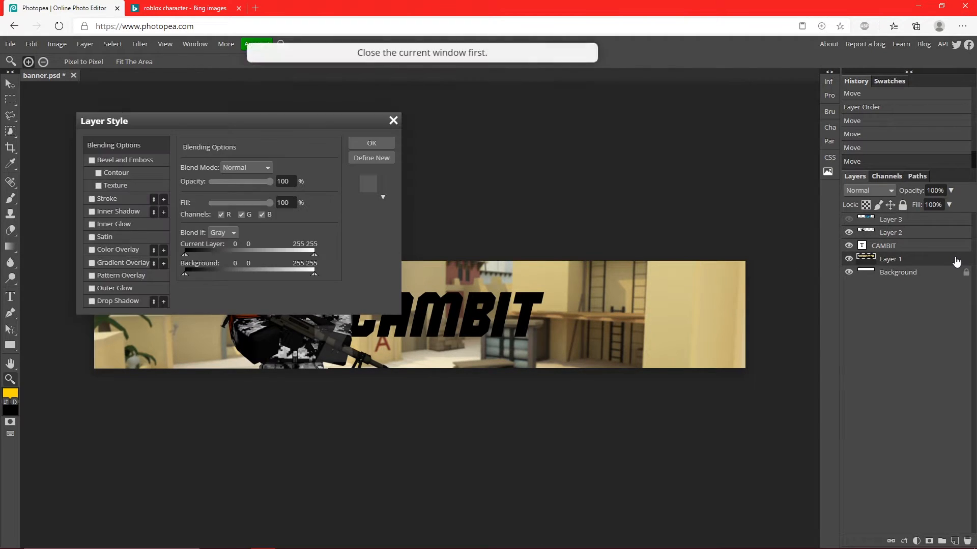
left_click_drag(332, 124, 776, 114)
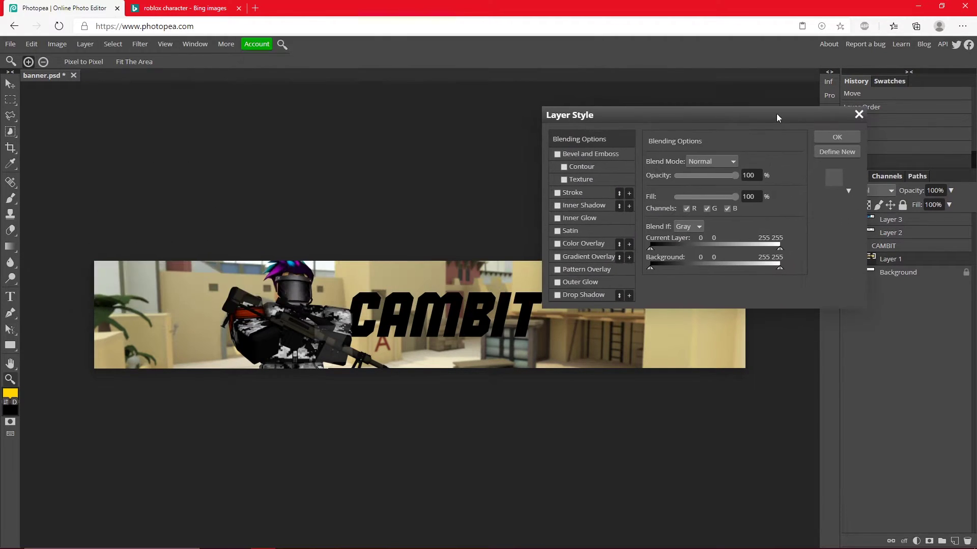
left_click(557, 257)
left_click(587, 257)
left_click(696, 187)
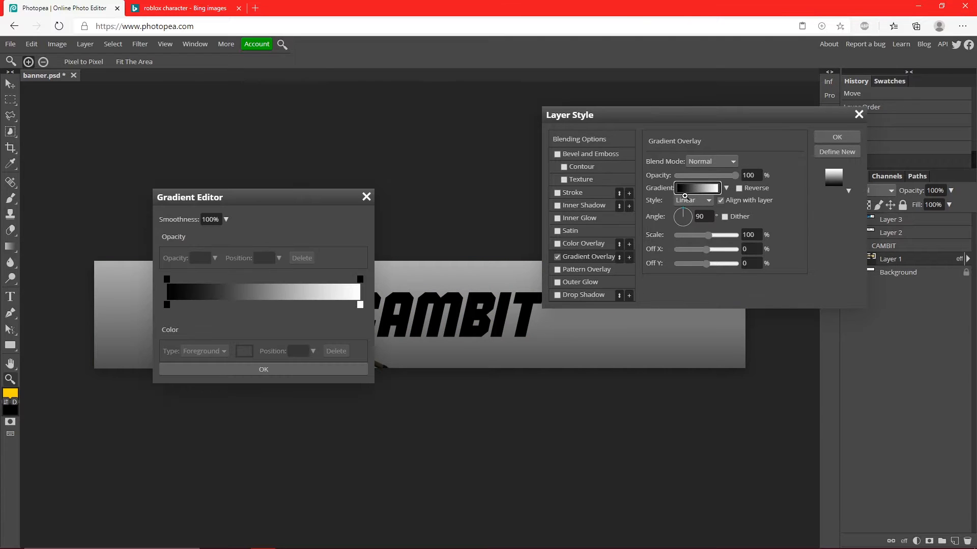
left_click_drag(295, 199, 443, 59)
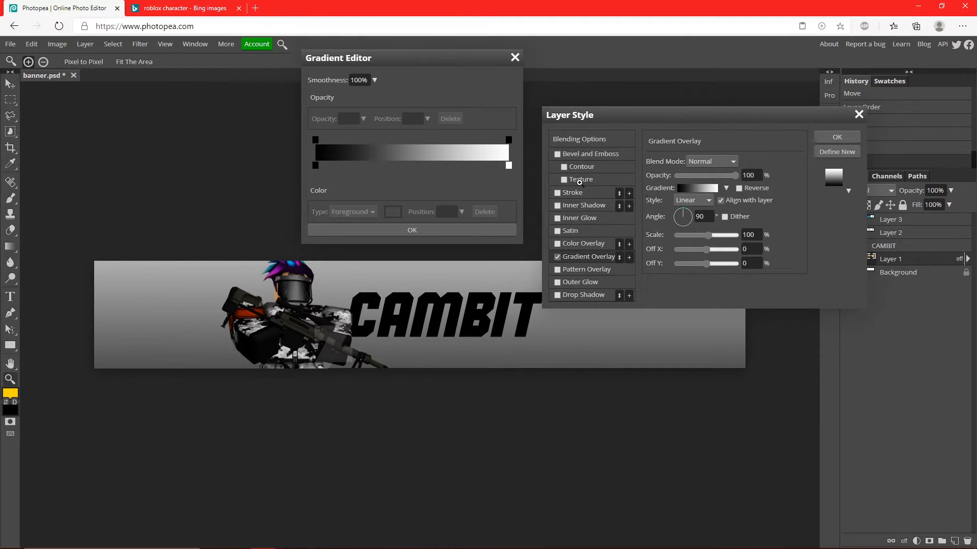
Set the gradient's left stop to purple and right stop to cyan-blue
left_click(315, 167)
left_click(392, 212)
left_click_drag(372, 344, 372, 323)
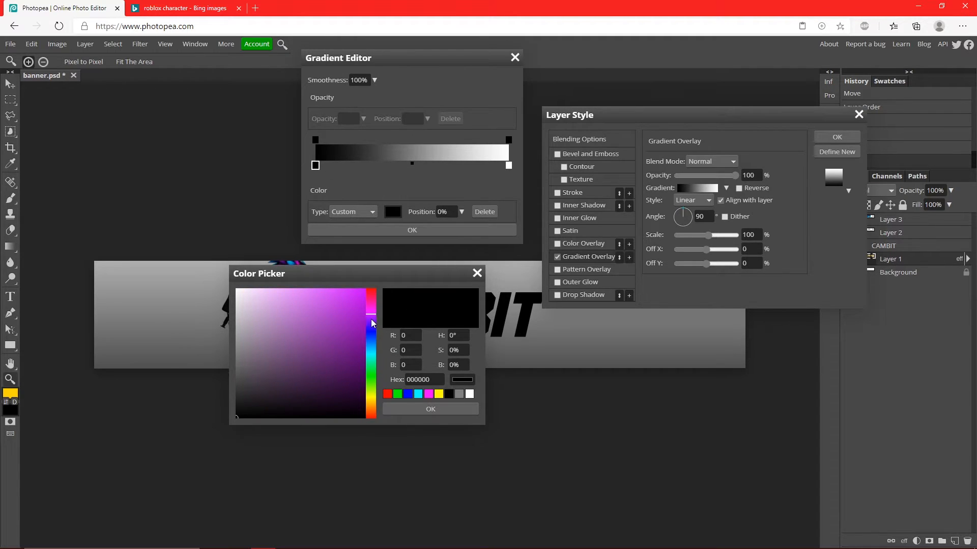
left_click(343, 306)
left_click(430, 409)
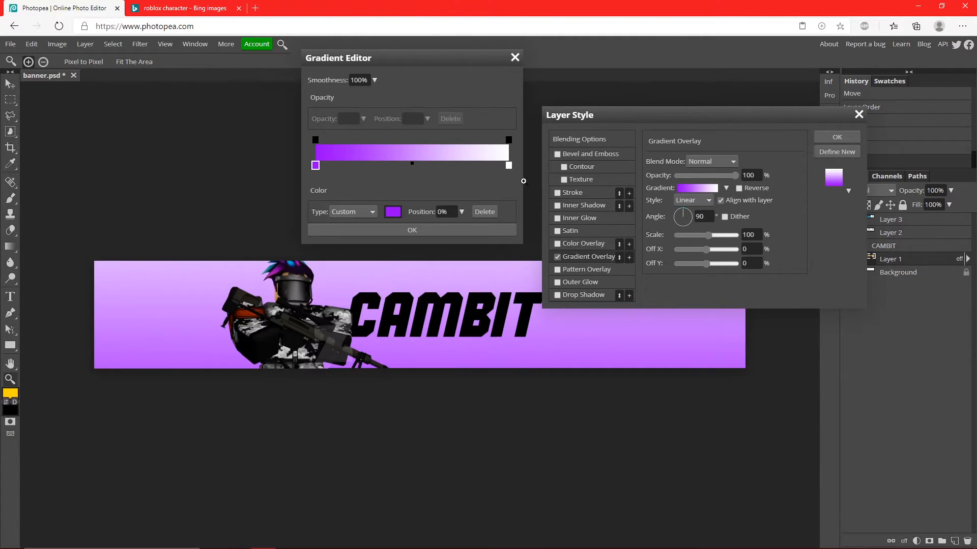
double_click(510, 167)
left_click_drag(372, 342, 370, 356)
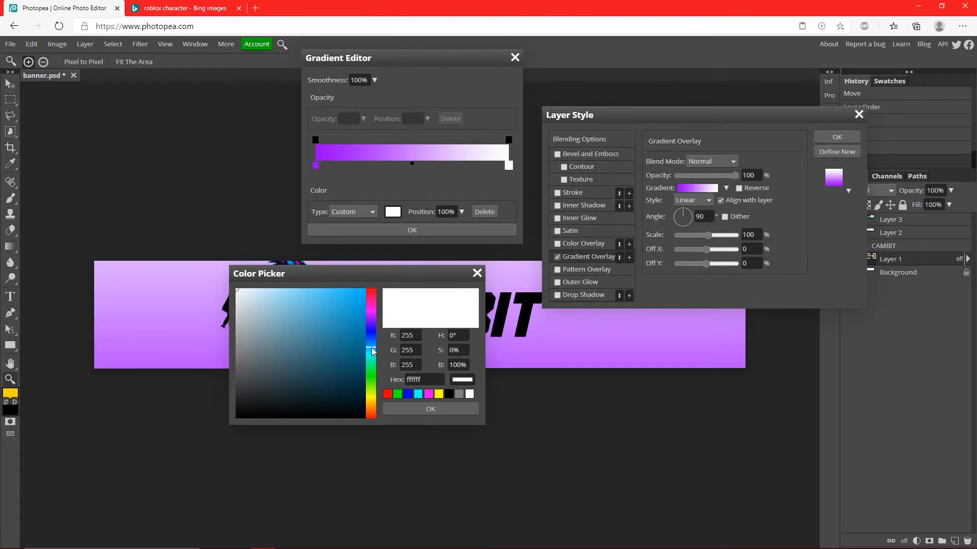
left_click(351, 303)
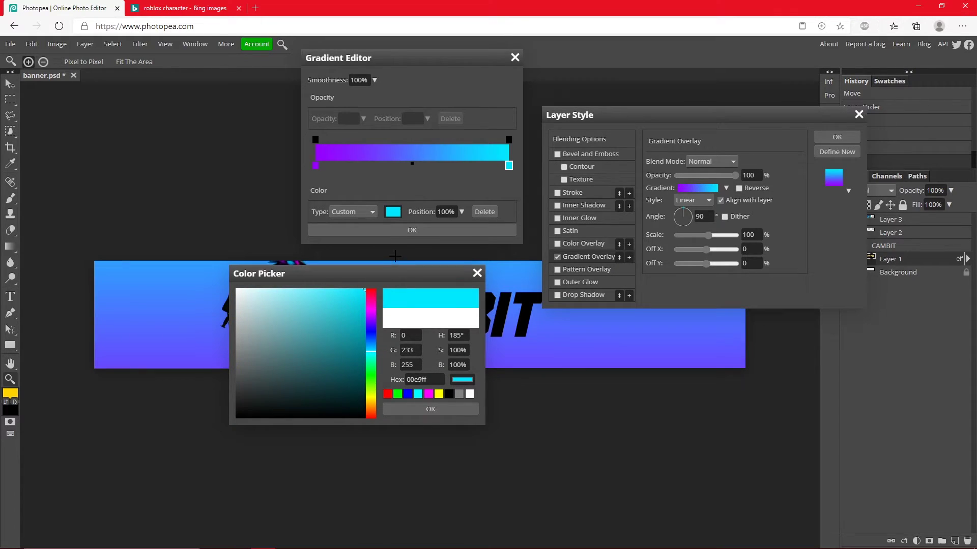
left_click(430, 409)
left_click(422, 229)
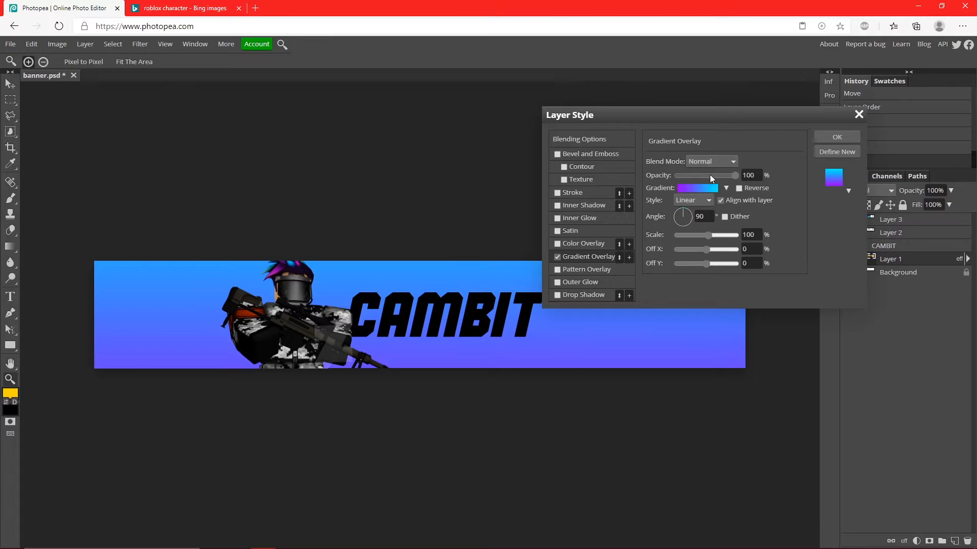
Keep Normal blending, set the overlay to 25% opacity and 75% scale, and apply it
left_click_drag(710, 175, 690, 175)
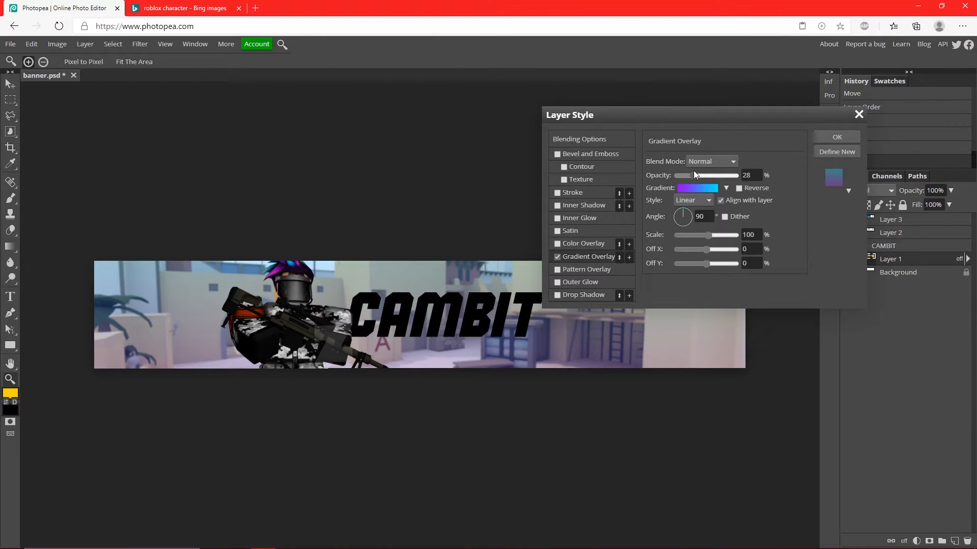
left_click(712, 162)
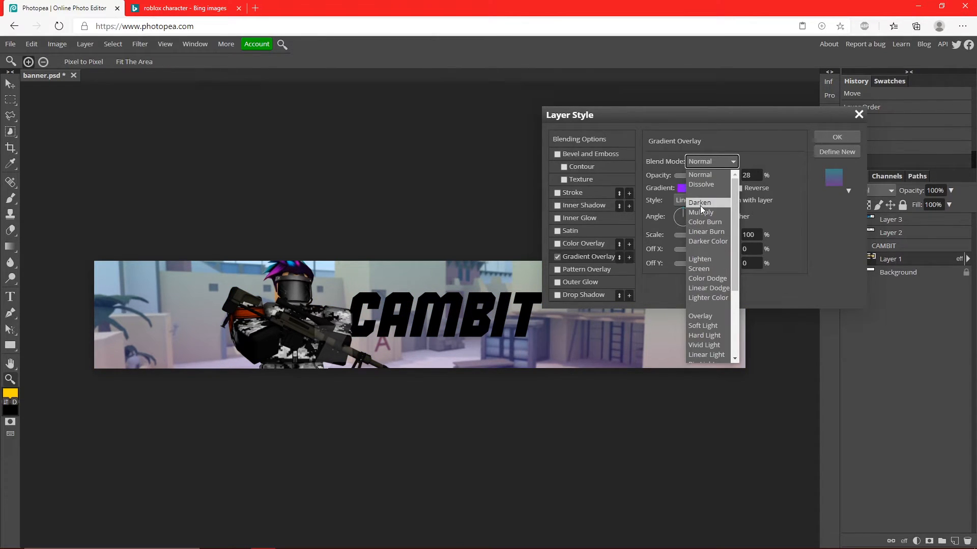
left_click(699, 211)
left_click(709, 161)
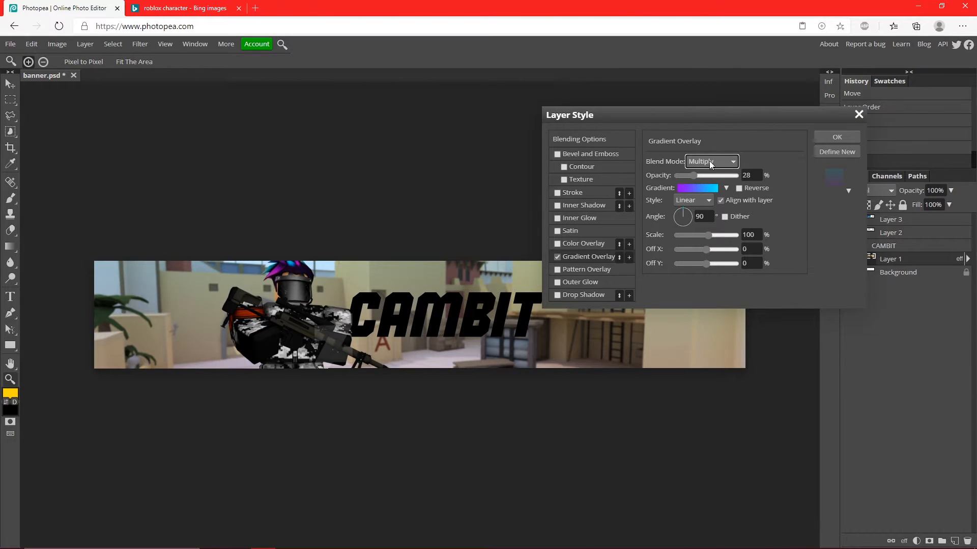
left_click(700, 167)
left_click(697, 173)
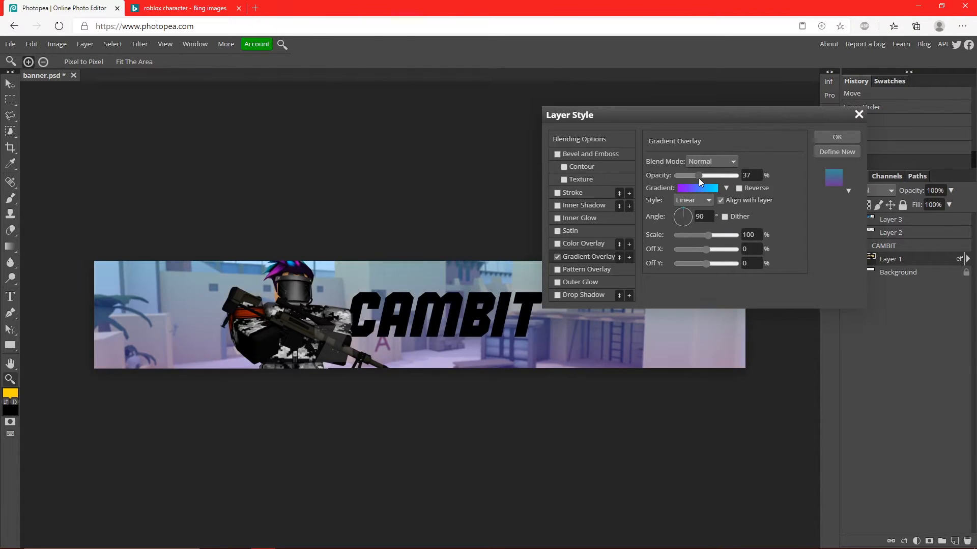
left_click_drag(696, 178, 699, 178)
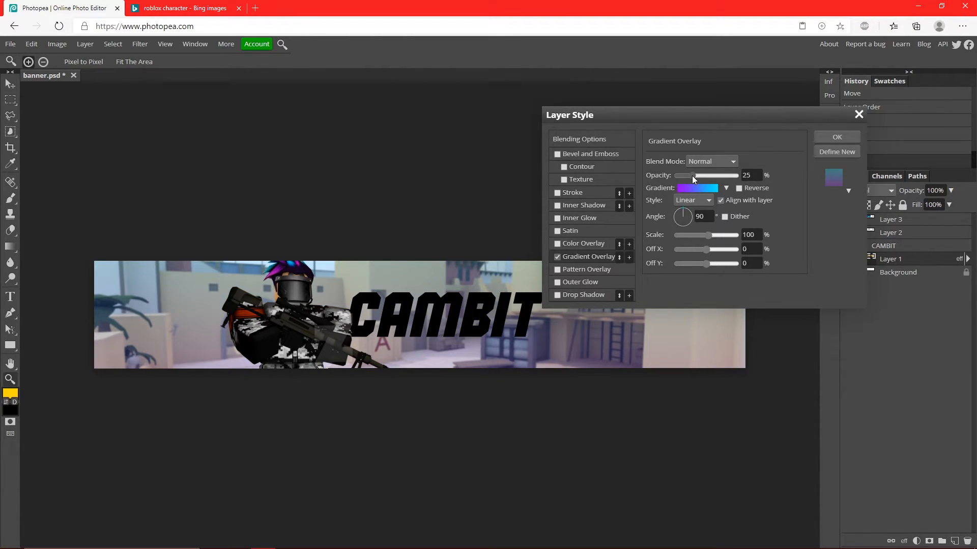
left_click_drag(710, 235, 705, 233)
left_click(836, 138)
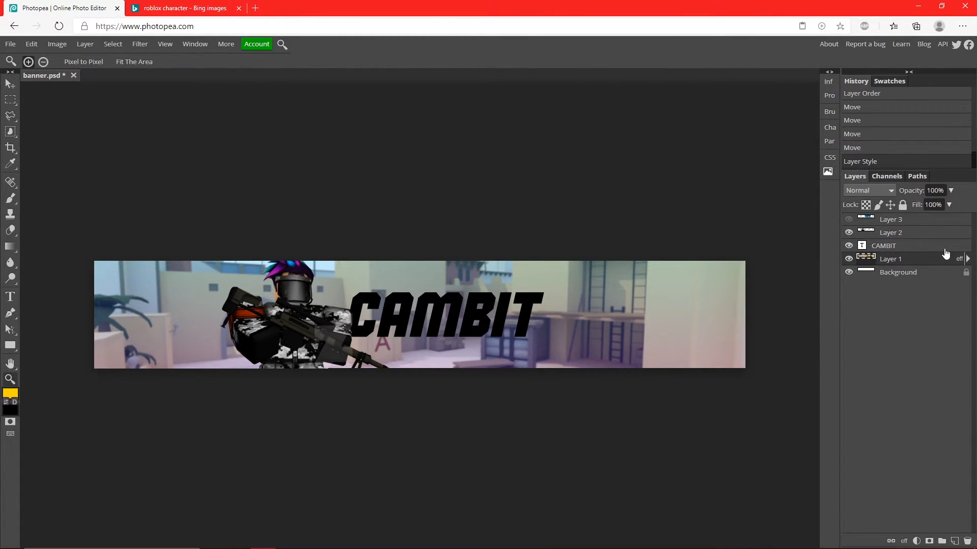
Give the CAMBIT text a Gradient Overlay at 100% opacity
double_click(946, 256)
left_click(558, 257)
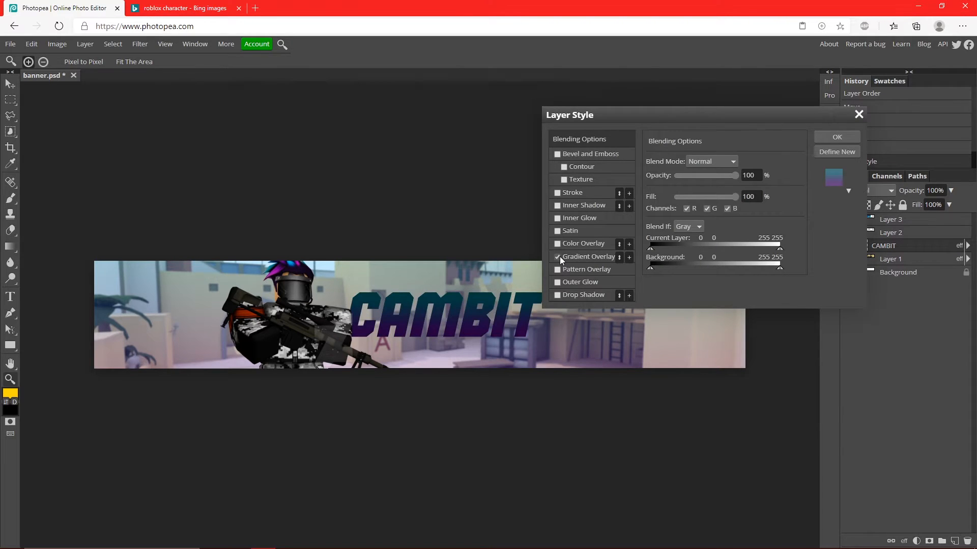
left_click(584, 256)
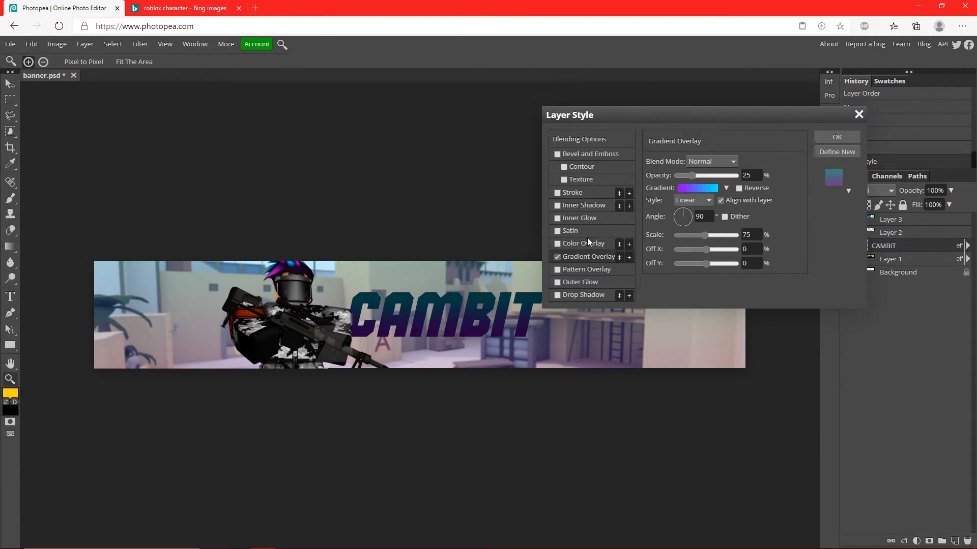
left_click_drag(695, 175, 736, 175)
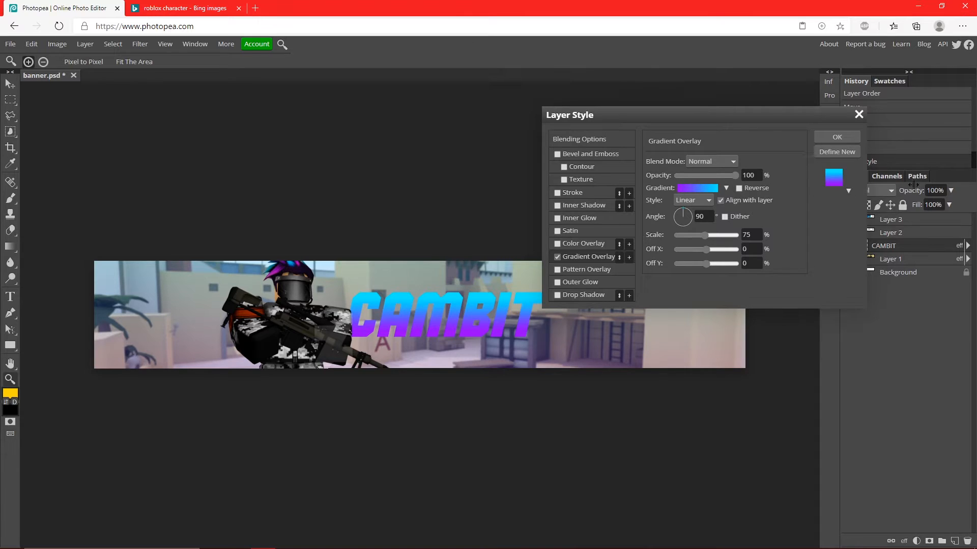
Add a white Normal-mode inner glow with spread 2, size 26 and opacity 63
left_click(557, 218)
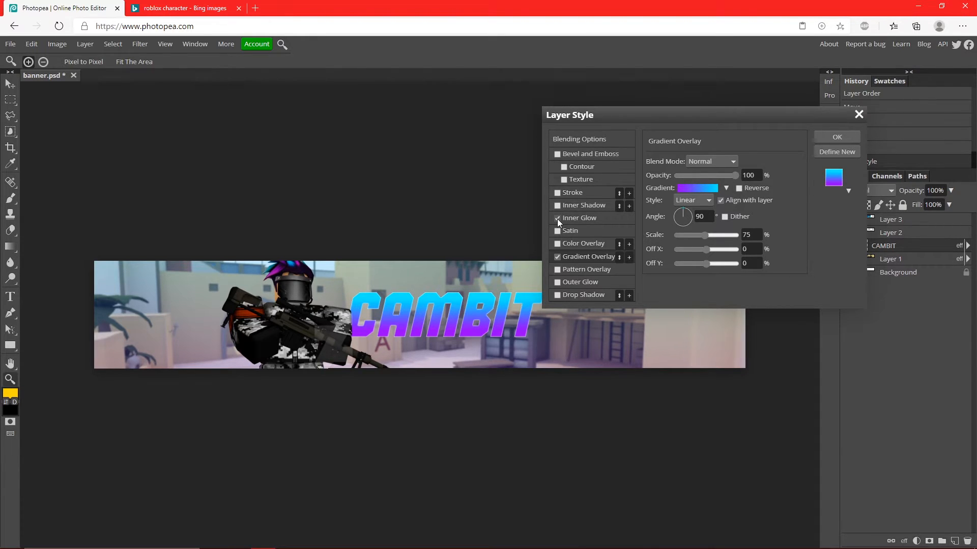
left_click(580, 218)
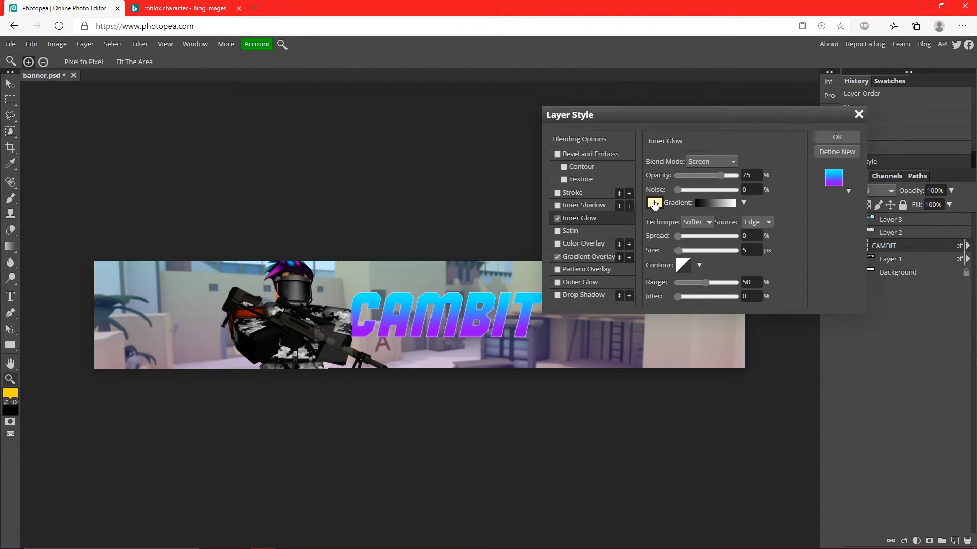
left_click(654, 203)
left_click(162, 215)
left_click(354, 333)
left_click(708, 166)
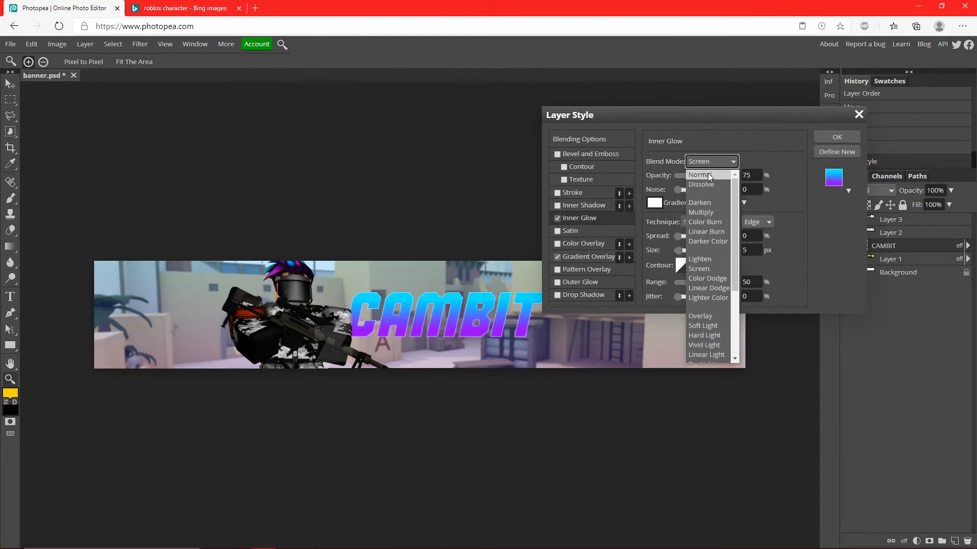
left_click(707, 173)
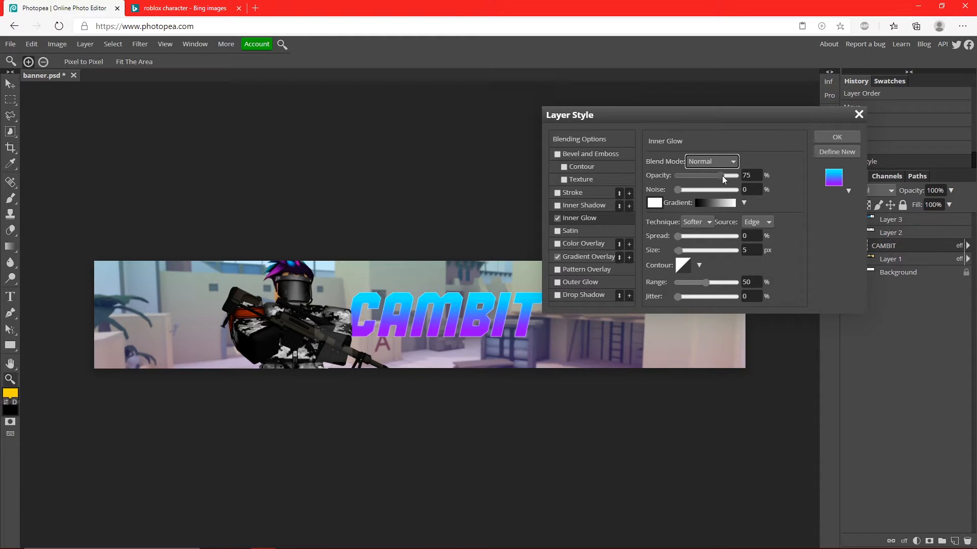
left_click_drag(722, 176, 780, 175)
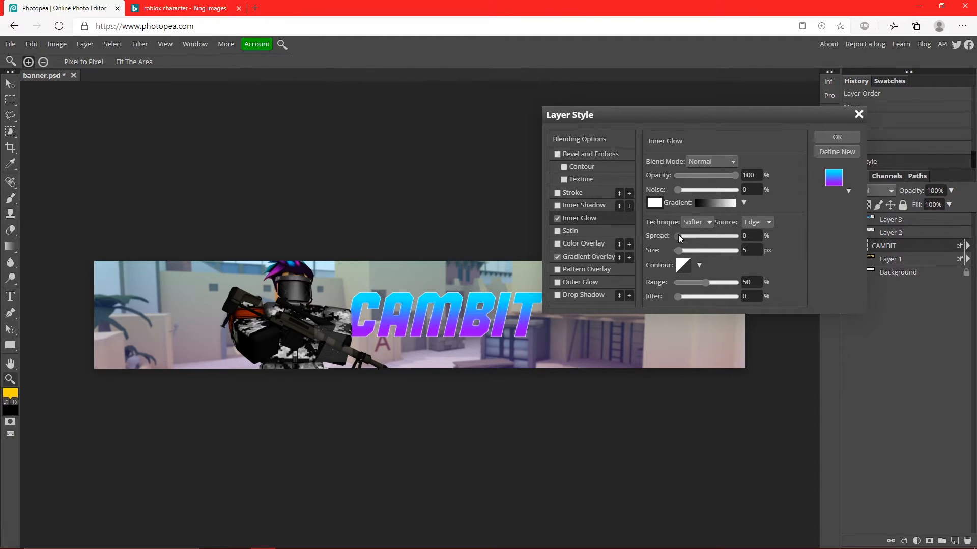
left_click_drag(678, 236, 685, 250)
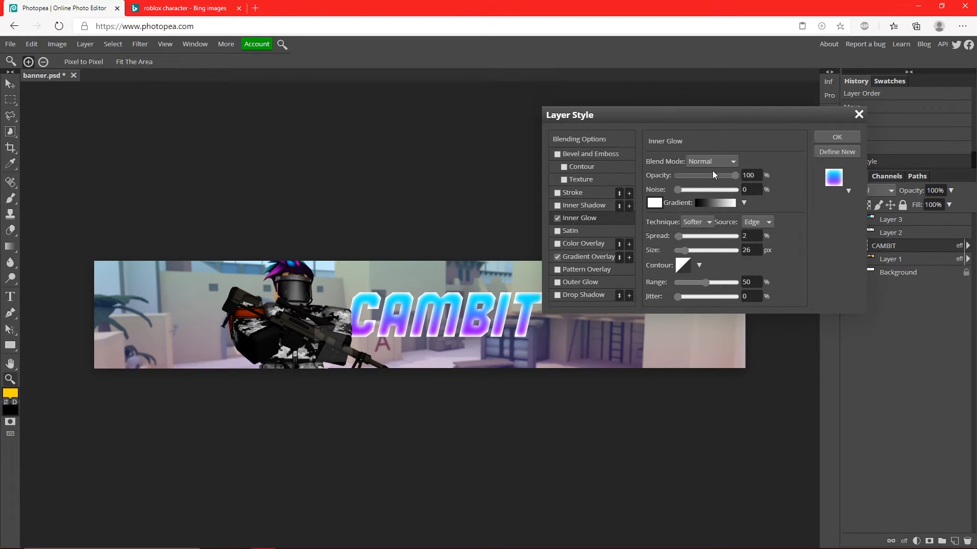
left_click_drag(735, 175, 712, 176)
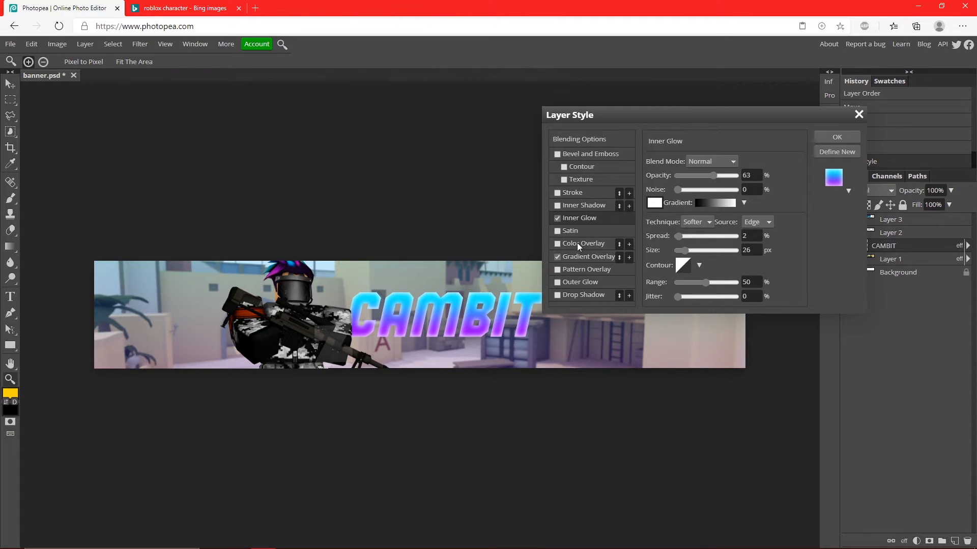
Enable a hard-edged, fully opaque Normal drop shadow at 90 degrees, distance 10
left_click(557, 294)
left_click(578, 293)
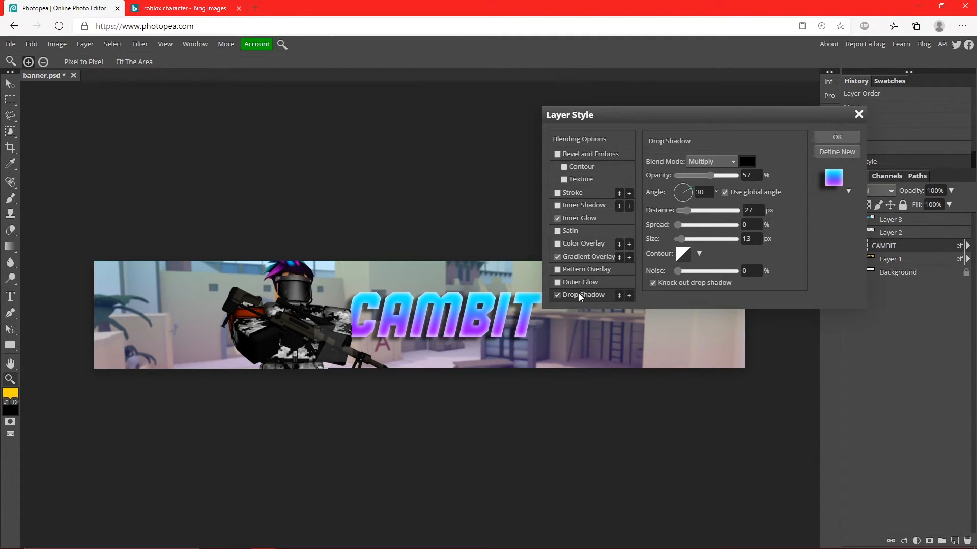
left_click_drag(679, 225, 736, 224)
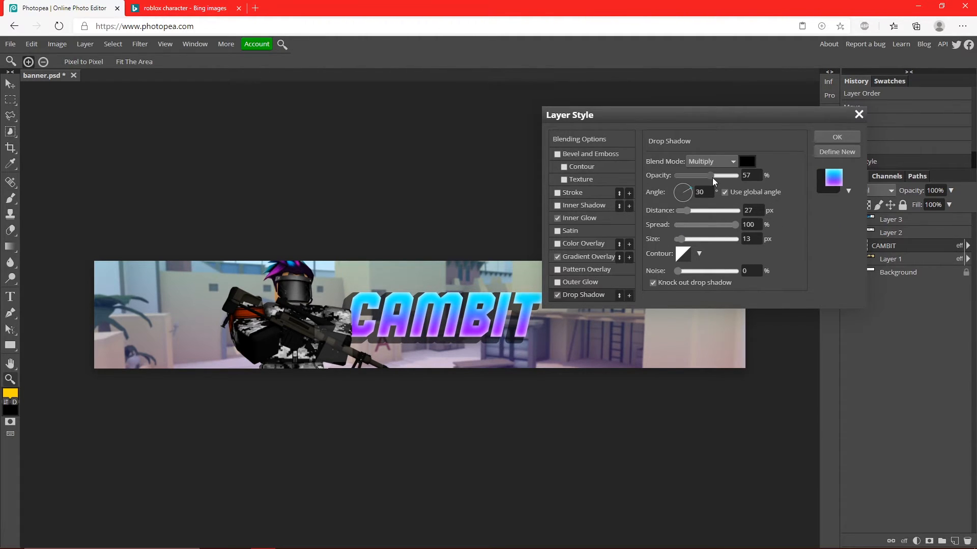
left_click_drag(712, 176, 737, 176)
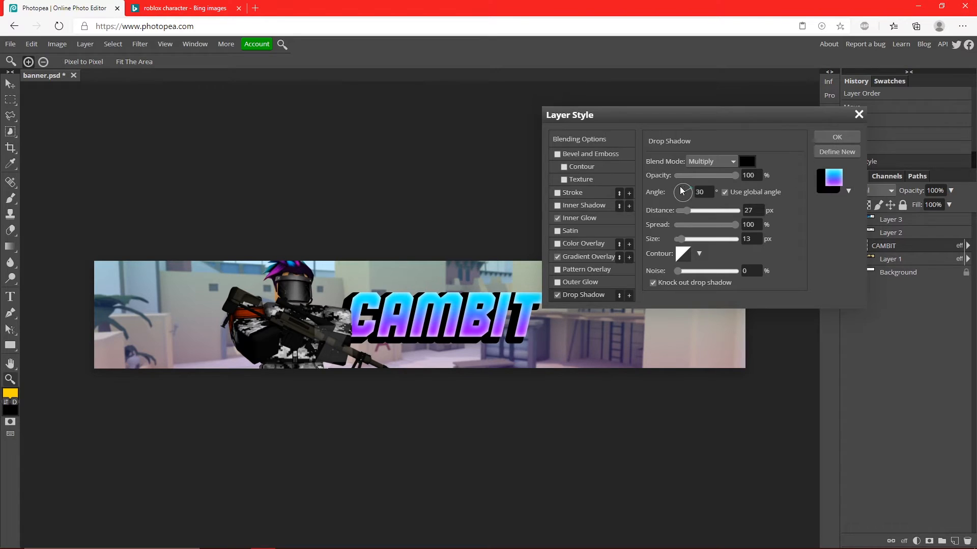
left_click(702, 192)
type("90")
key("Return")
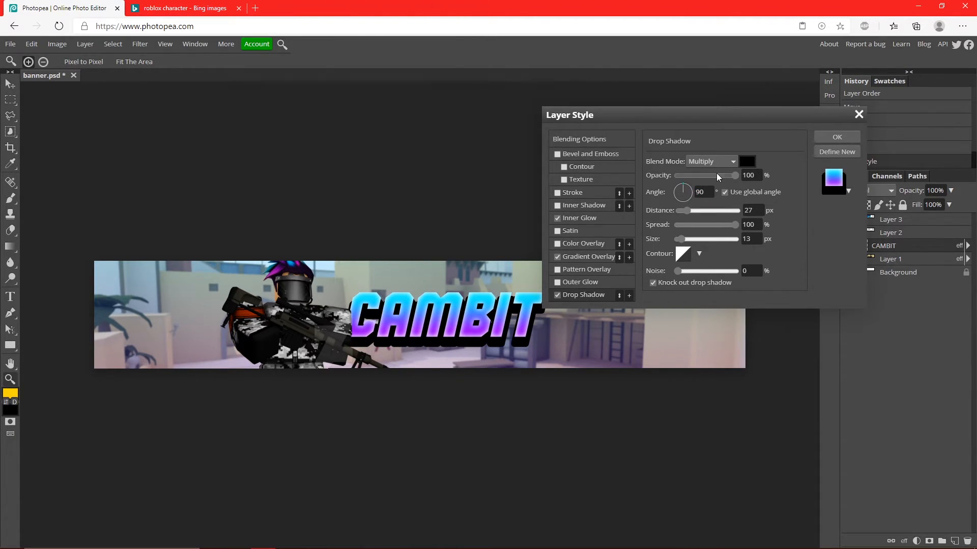
left_click(704, 164)
left_click(708, 172)
mouse_move(690, 211)
left_mouse_down()
mouse_move(679, 211)
mouse_move(681, 239)
mouse_move(676, 211)
mouse_move(685, 239)
left_mouse_up()
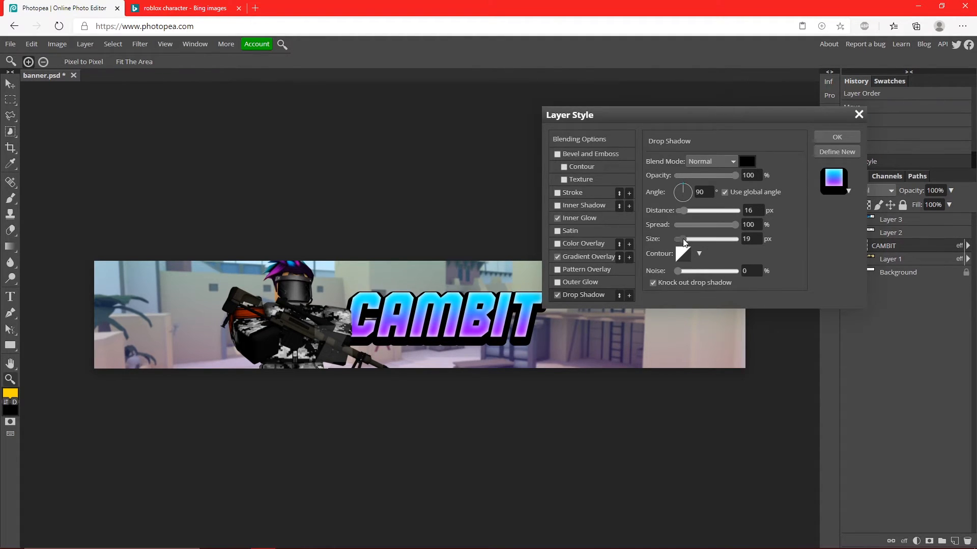
Colour the drop shadow dark purple and reduce its size to 12
left_click(747, 161)
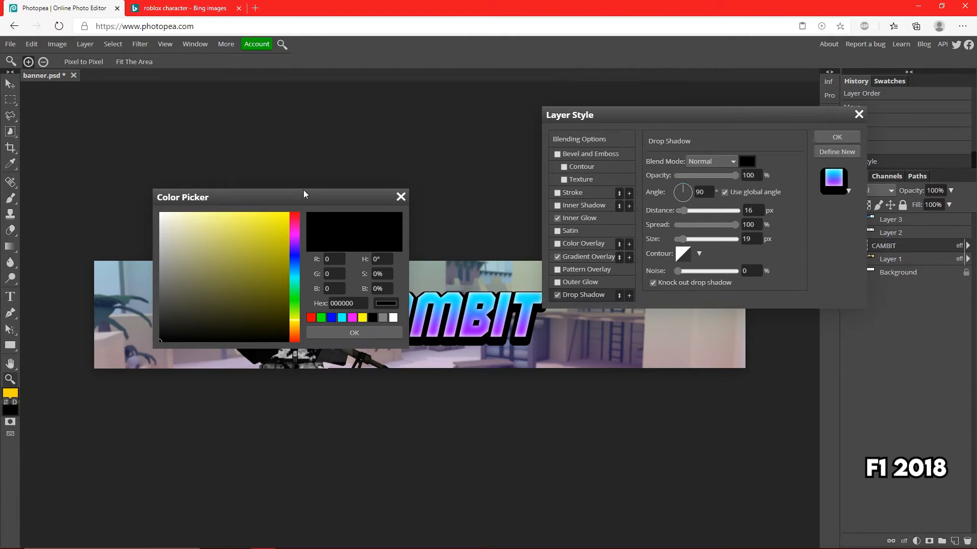
left_click_drag(298, 193, 771, 143)
left_click_drag(748, 191, 750, 235)
left_click(743, 165)
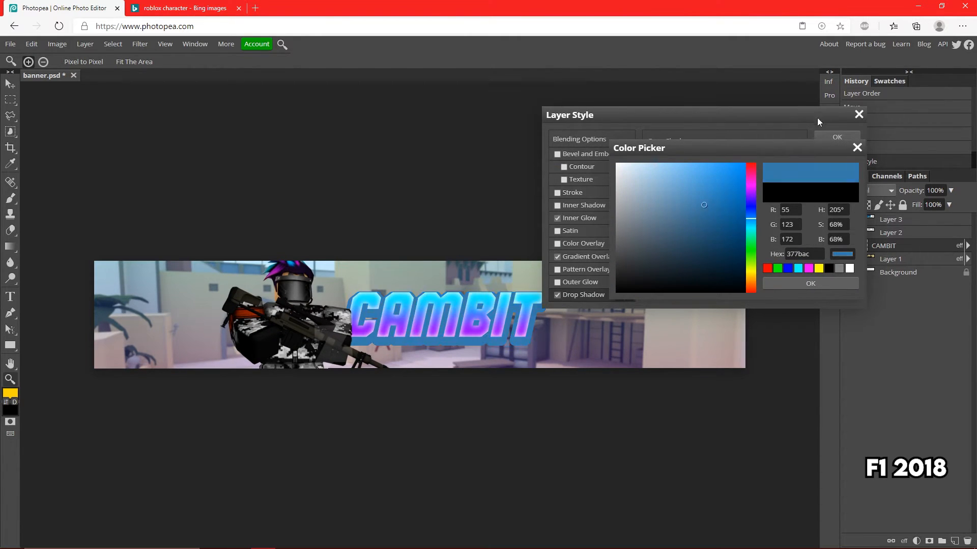
left_click(743, 203)
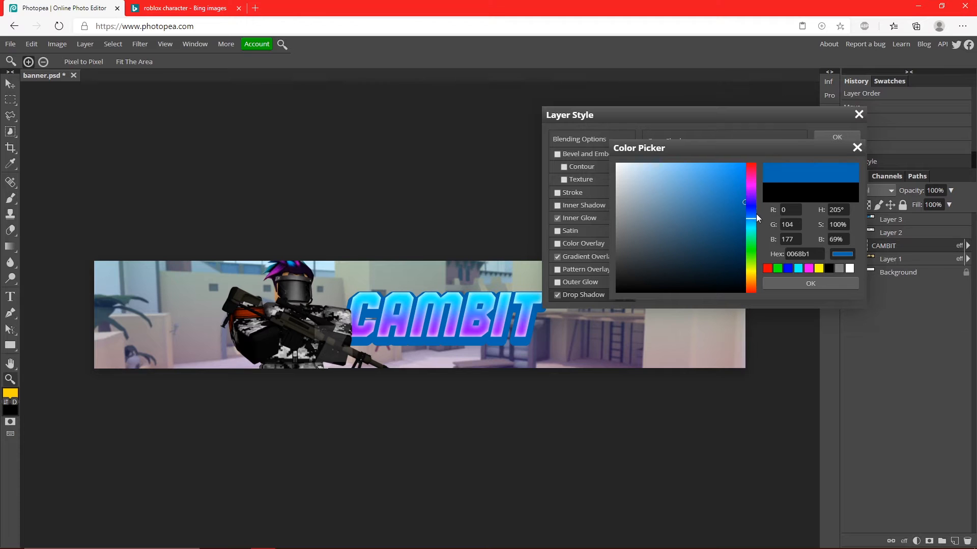
mouse_move(751, 213)
left_mouse_down()
mouse_move(754, 186)
mouse_move(750, 200)
left_mouse_up()
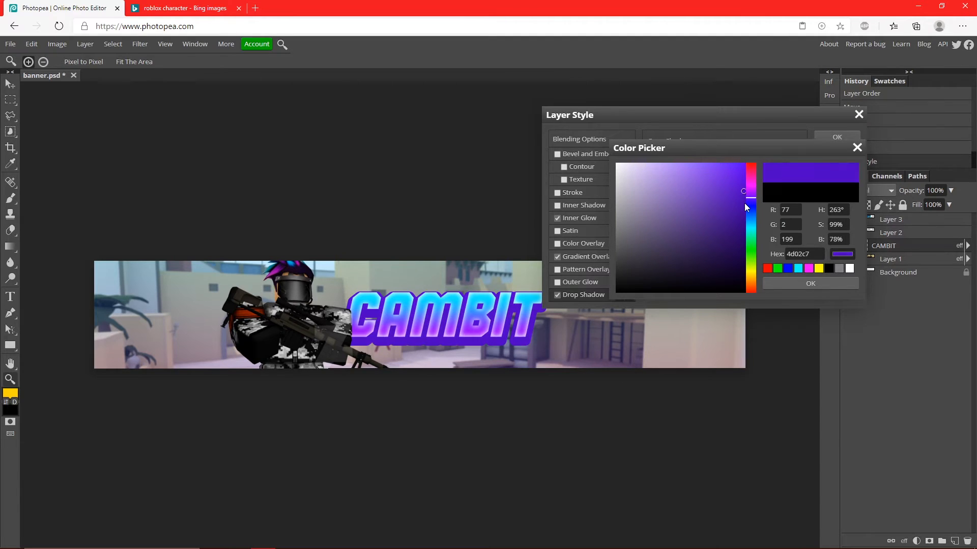
left_click(744, 204)
left_click(808, 281)
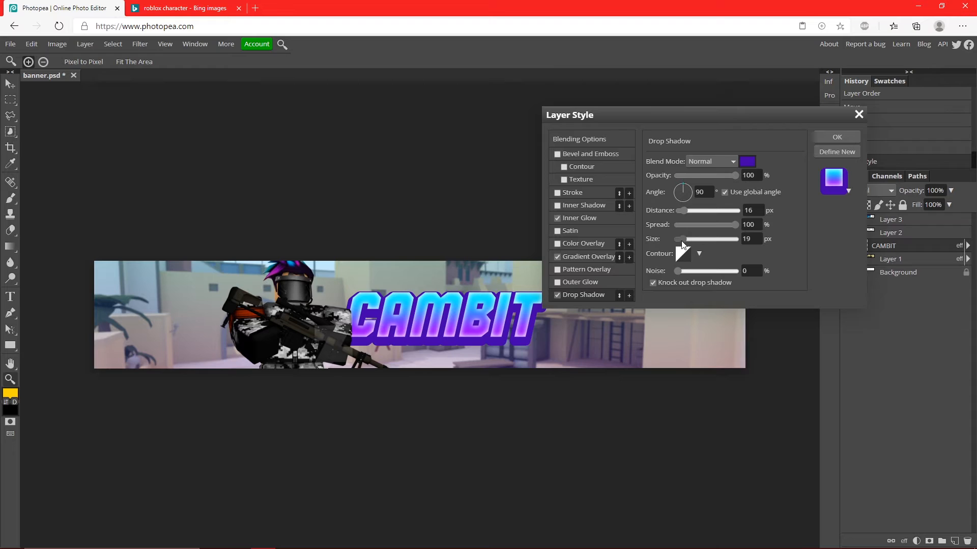
left_click_drag(685, 239, 683, 211)
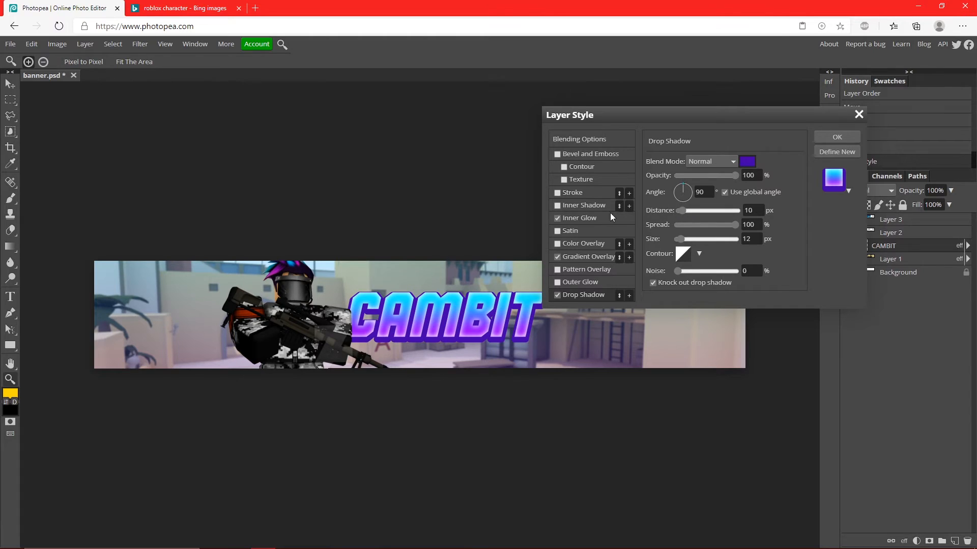
Apply the styles, convert CAMBIT to a smart object, and reopen its Layer Style
left_click(837, 136)
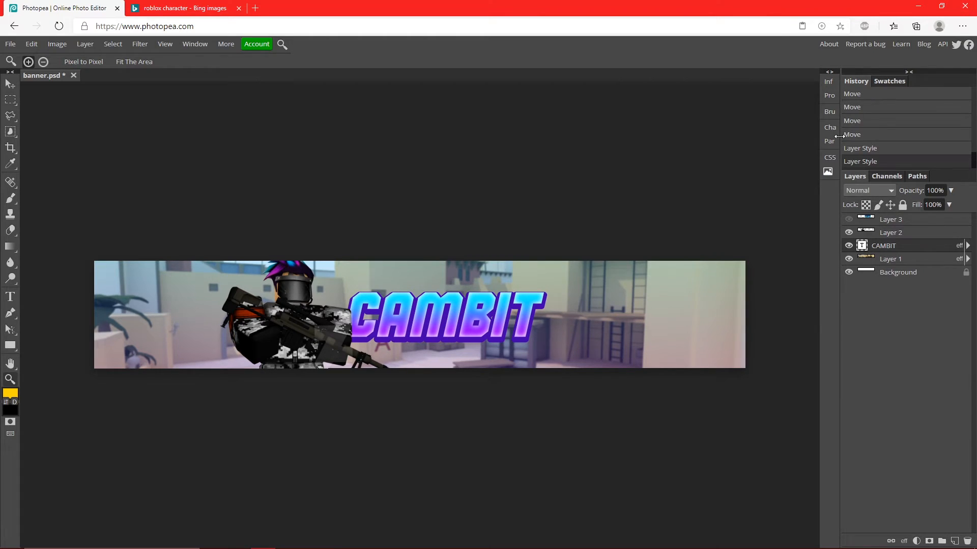
right_click(903, 248)
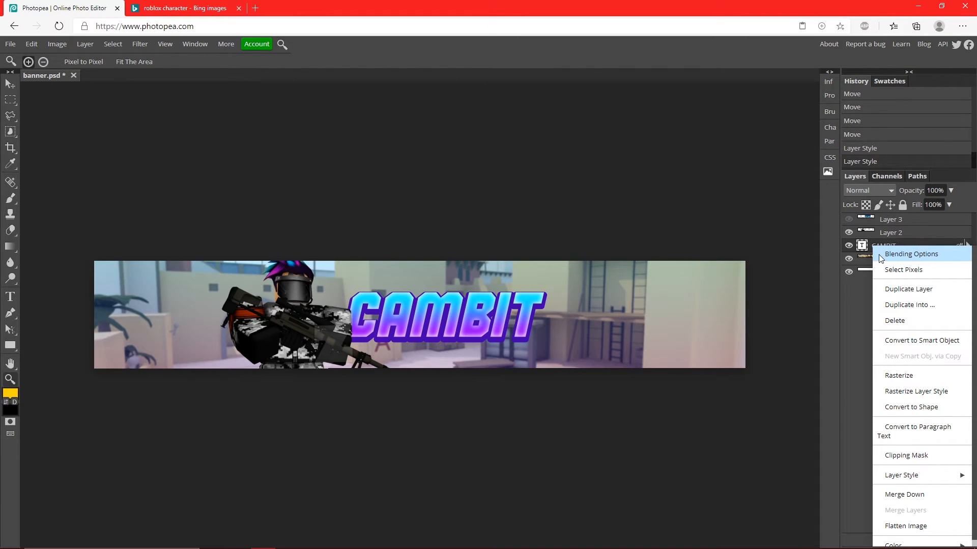
left_click(922, 341)
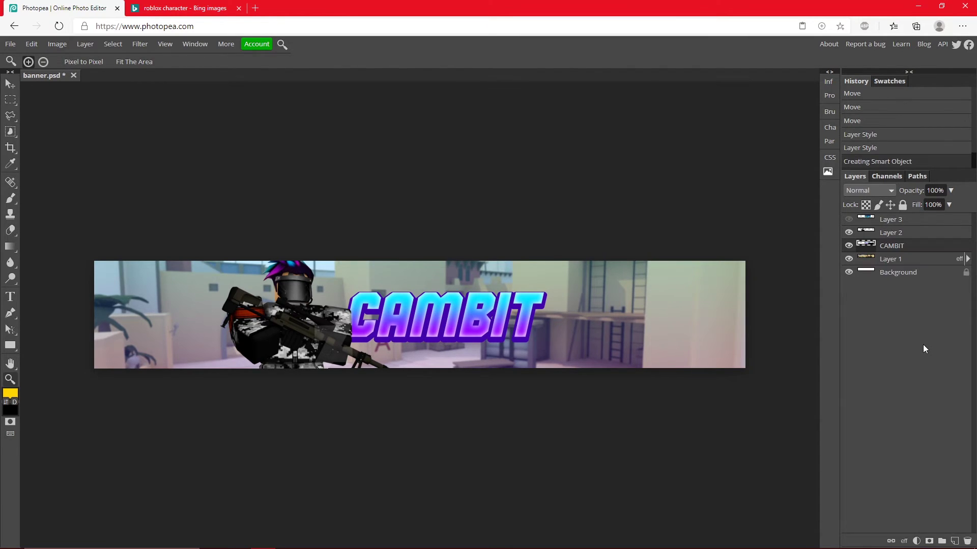
double_click(940, 248)
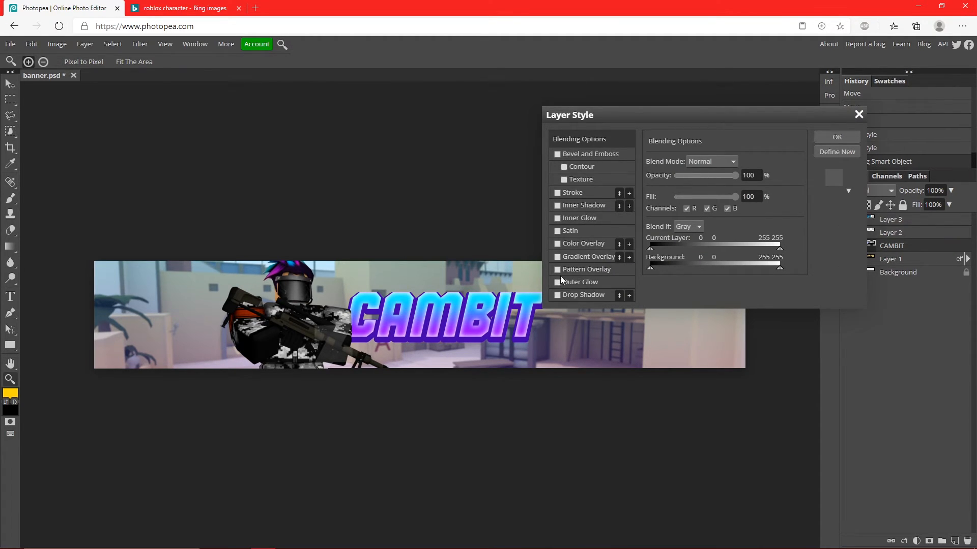
Add a white 16 px stroke around the CAMBIT text
left_click(556, 193)
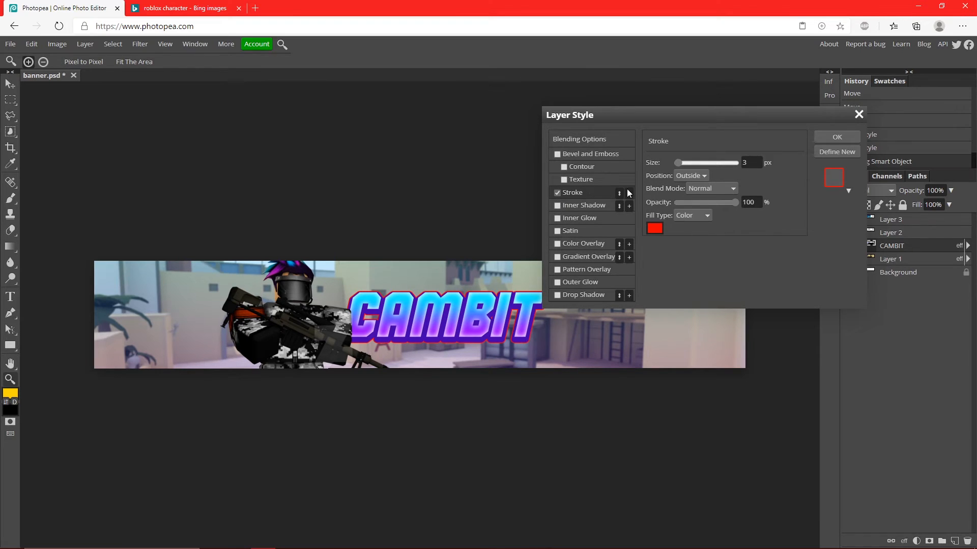
left_click(654, 231)
left_click(651, 164)
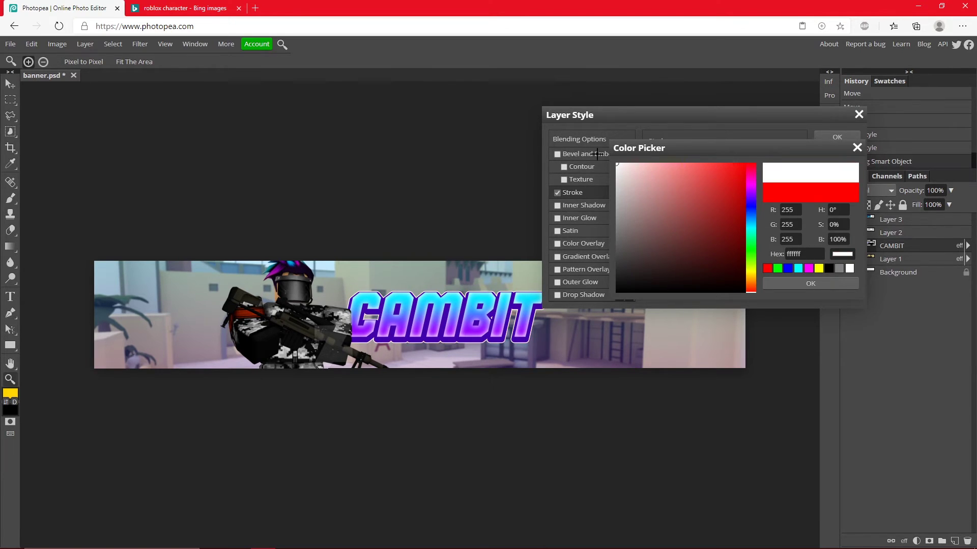
left_click(797, 283)
left_click_drag(682, 162, 685, 163)
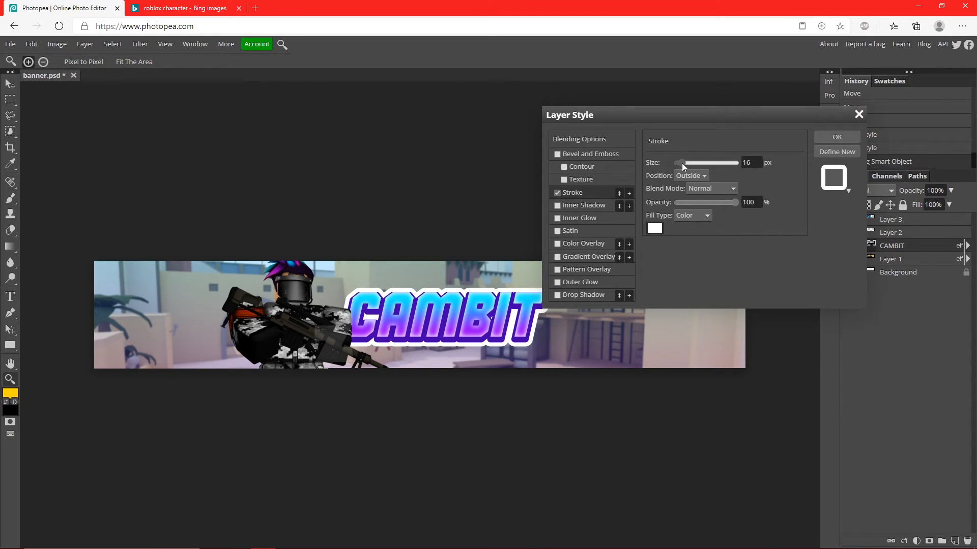
Add a purple drop shadow with distance 8 and size 24
left_click(557, 296)
left_click(582, 295)
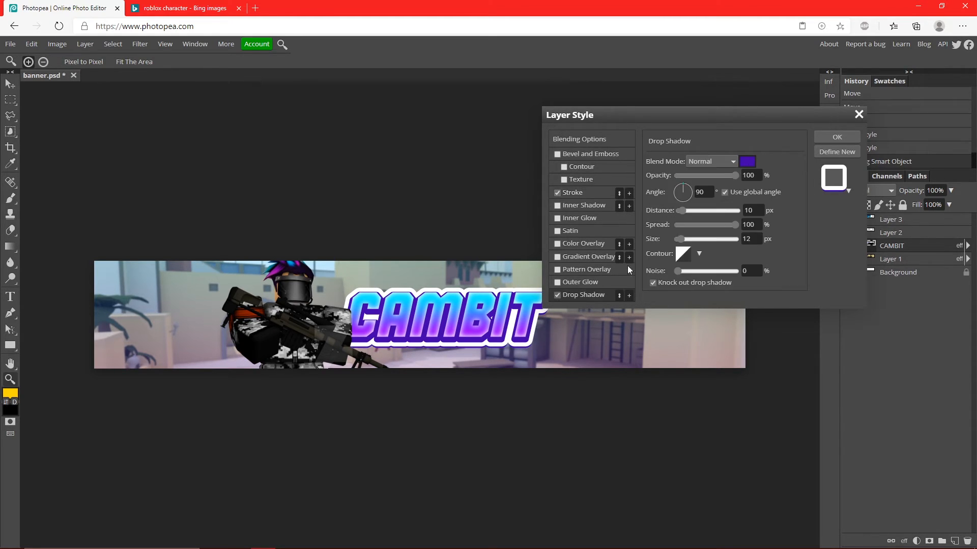
mouse_move(679, 211)
left_mouse_down()
mouse_move(688, 210)
mouse_move(687, 239)
mouse_move(682, 209)
left_mouse_up()
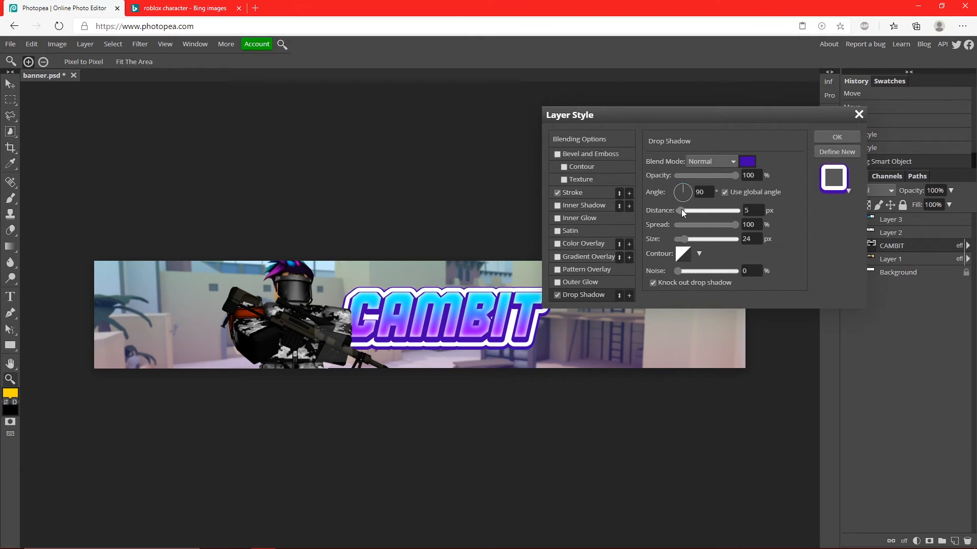
left_click(559, 272)
left_click(557, 206)
left_click(557, 205)
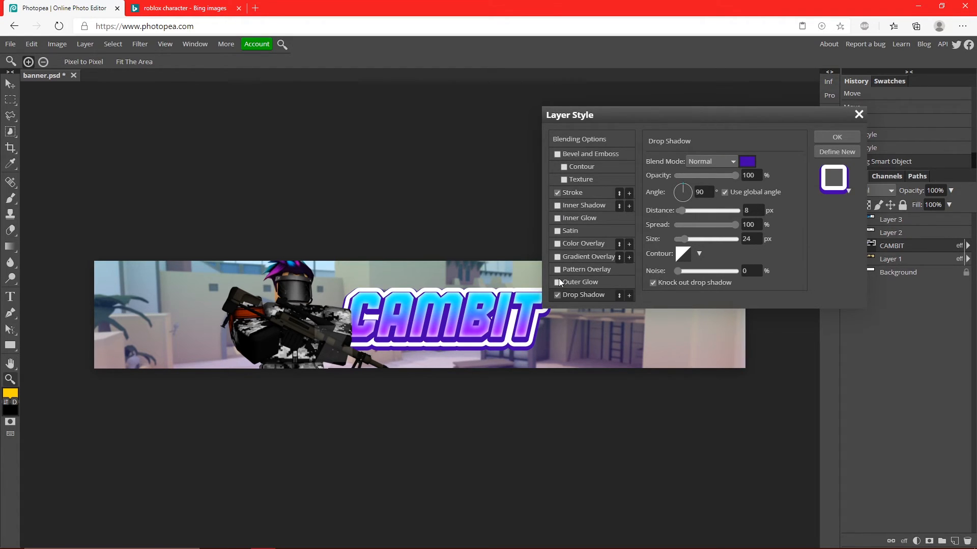
Add a second black Multiply drop shadow pushed down to 14 px
left_click(628, 296)
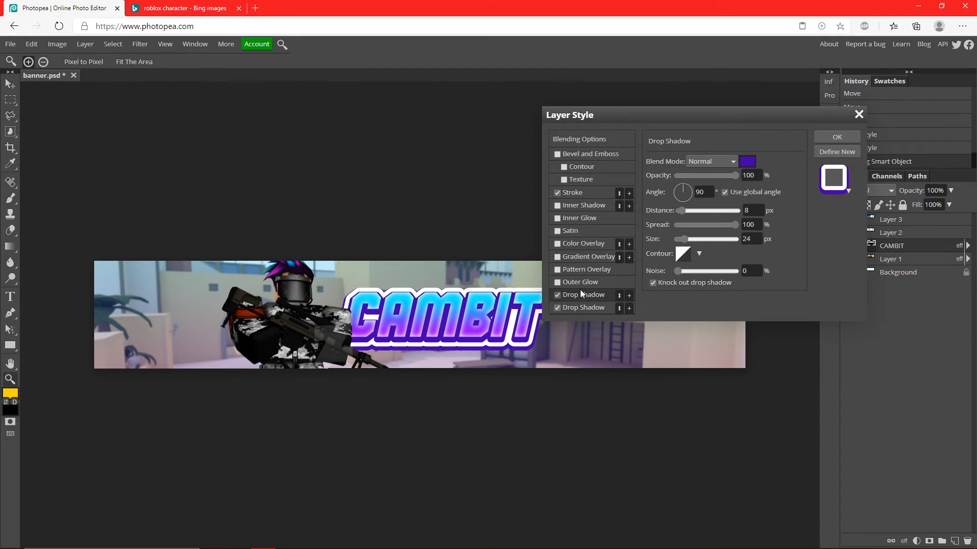
left_click(747, 161)
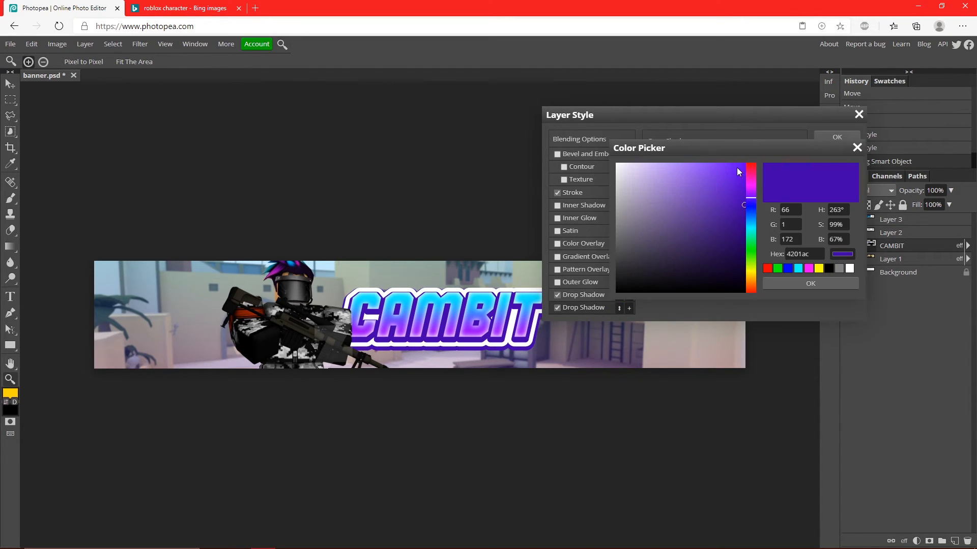
left_click(811, 270)
key("Return")
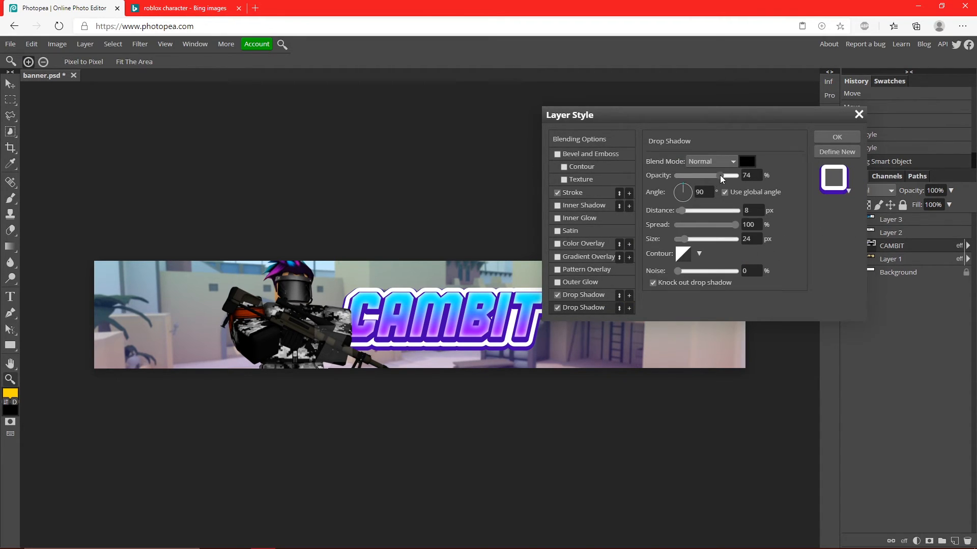
left_click(710, 161)
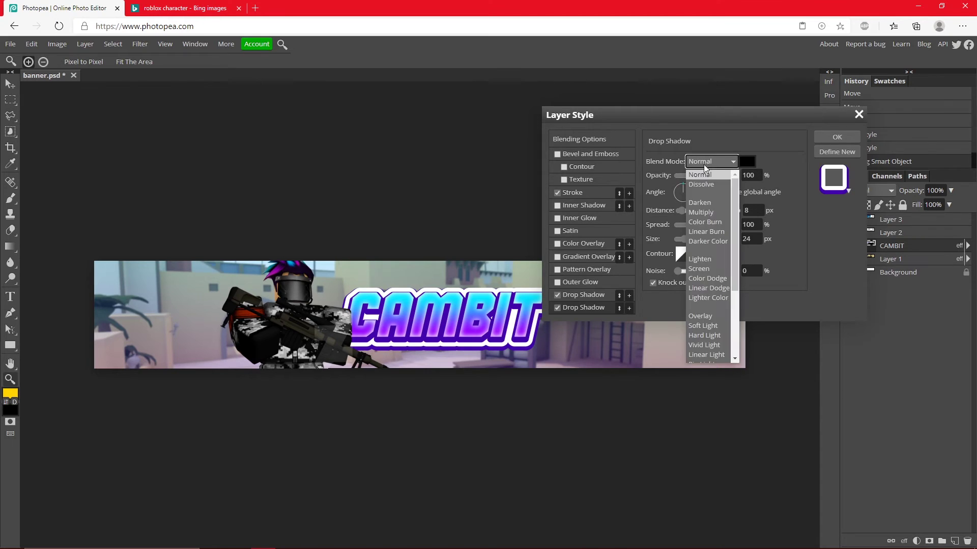
left_click(708, 208)
left_click_drag(679, 211, 684, 212)
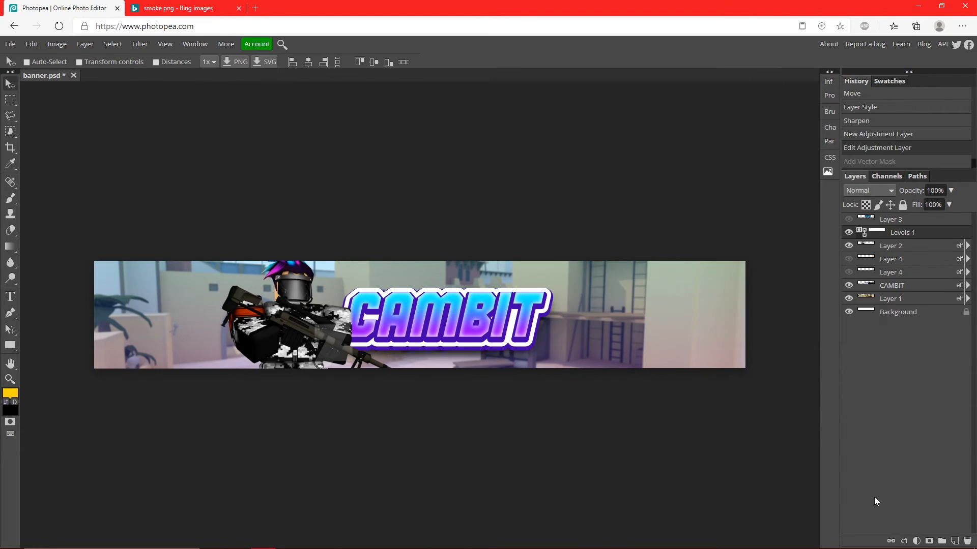
Add a Hue/Saturation layer, shift the hue toward magenta, then delete it and Levels 1
left_click(918, 541)
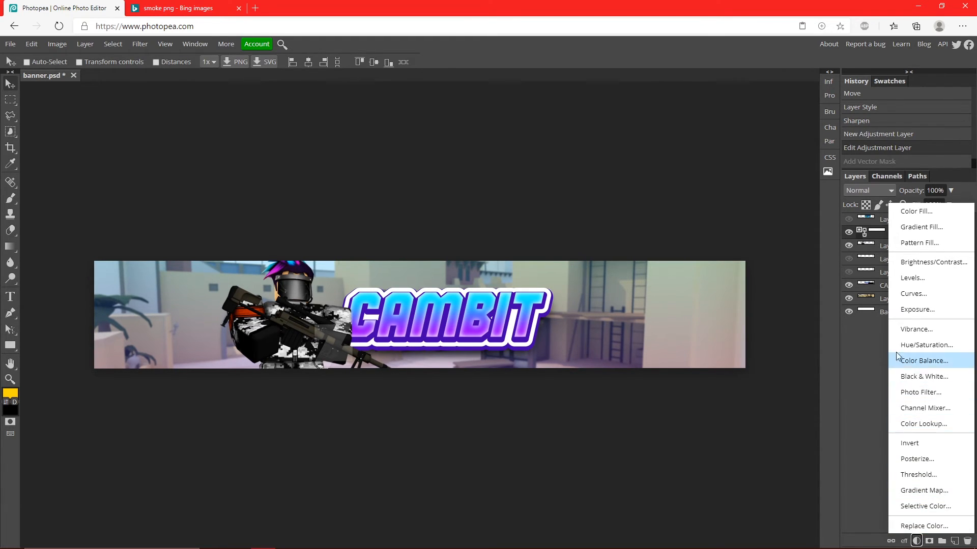
left_click(931, 350)
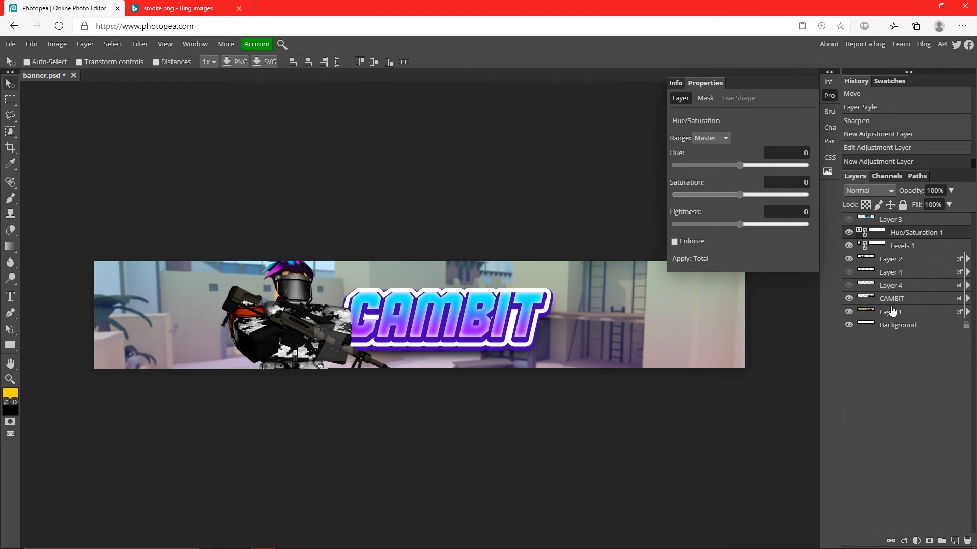
mouse_move(739, 164)
left_mouse_down()
mouse_move(754, 163)
mouse_move(685, 165)
mouse_move(808, 163)
mouse_move(748, 165)
left_mouse_up()
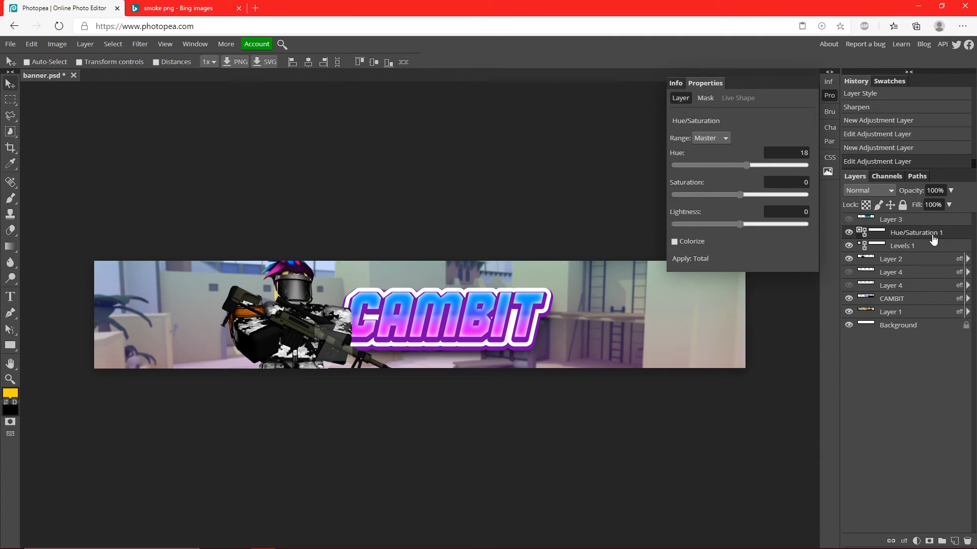
key("Delete")
key("Delete")
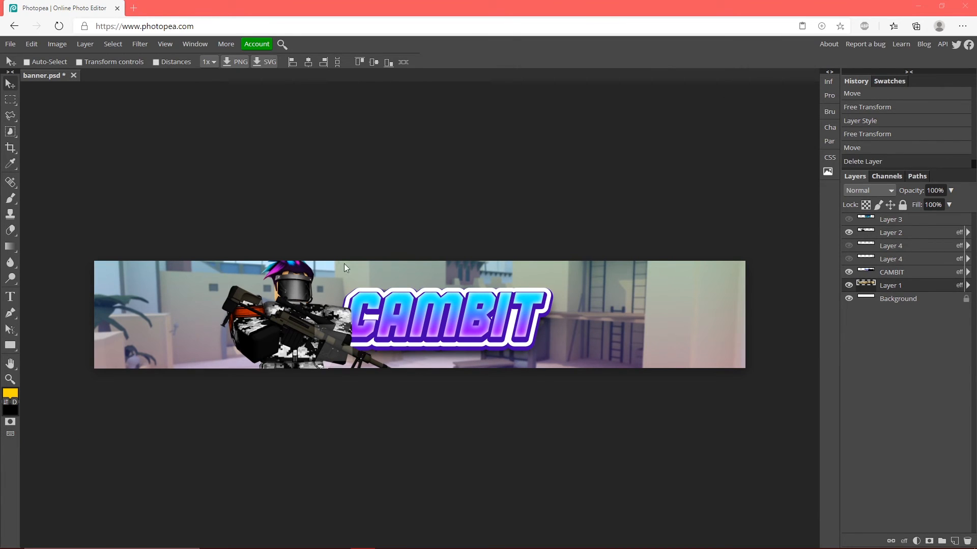
Resize the canvas from height 423 to 2560 by 1440 pixels via Canvas Size
left_click(59, 43)
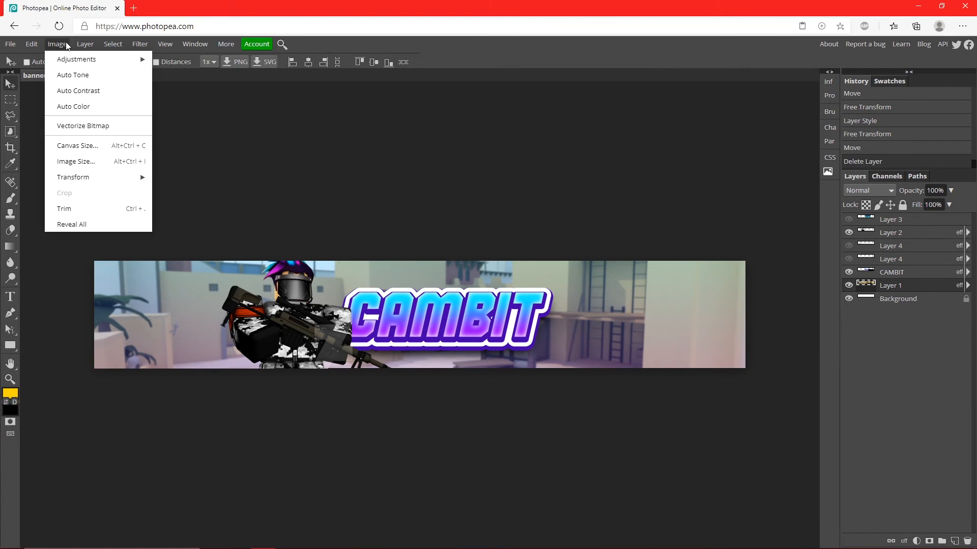
left_click(77, 145)
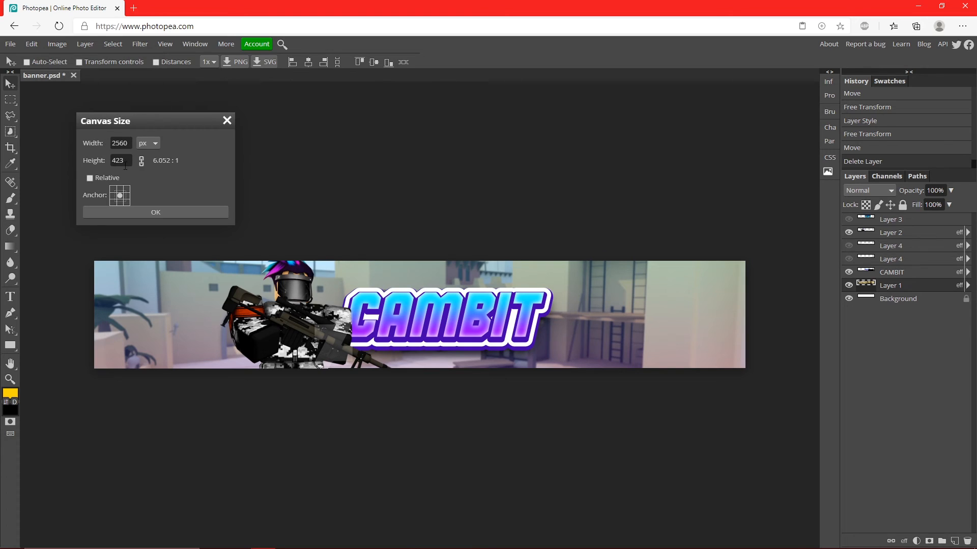
left_click_drag(128, 160, 86, 161)
left_click(158, 212)
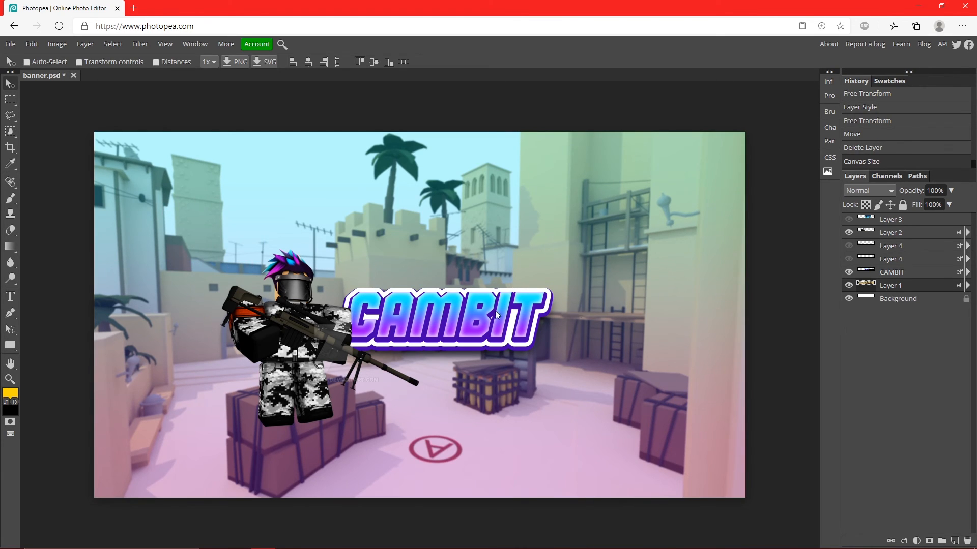
Export the banner as a 2560x1440 PNG at 100% quality, downloading banner (2).png
left_click(10, 43)
mouse_move(31, 192)
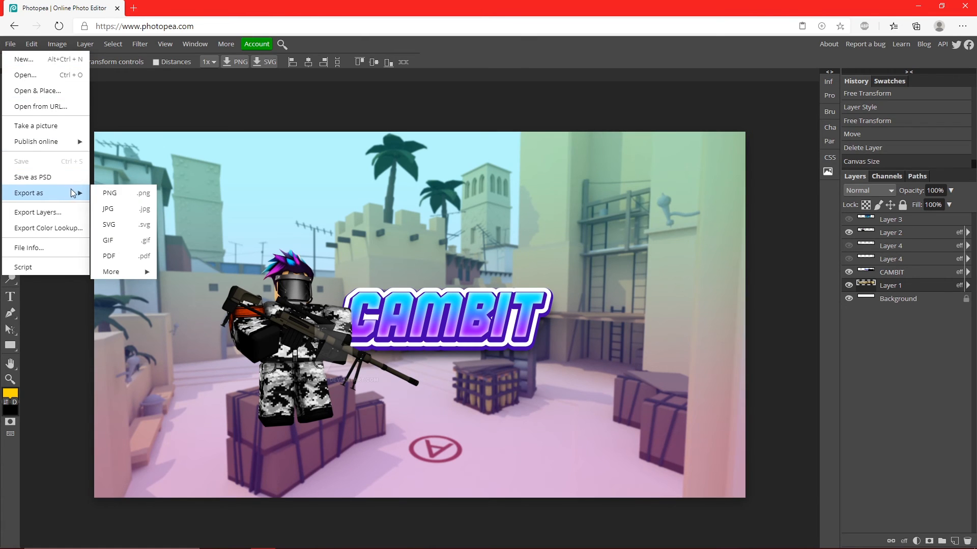
left_click(109, 192)
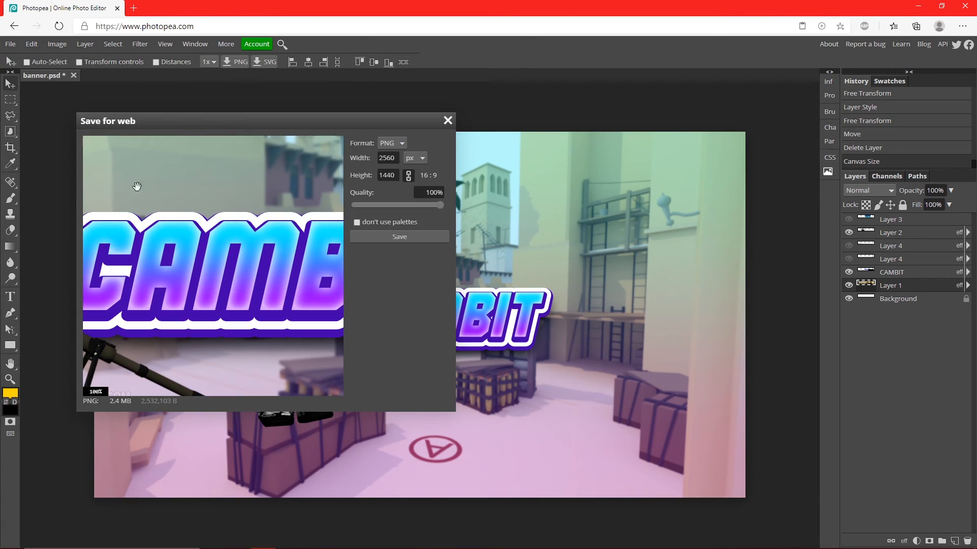
left_click(403, 238)
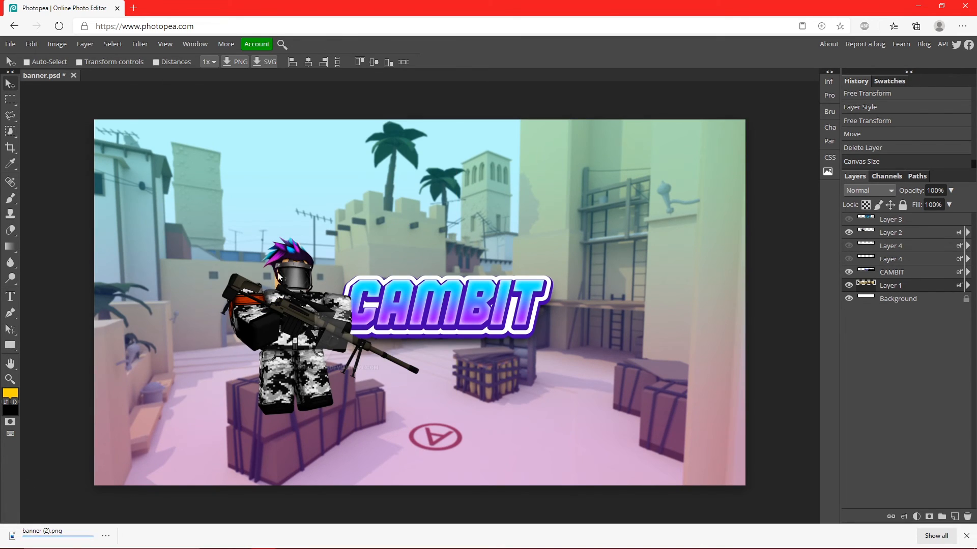